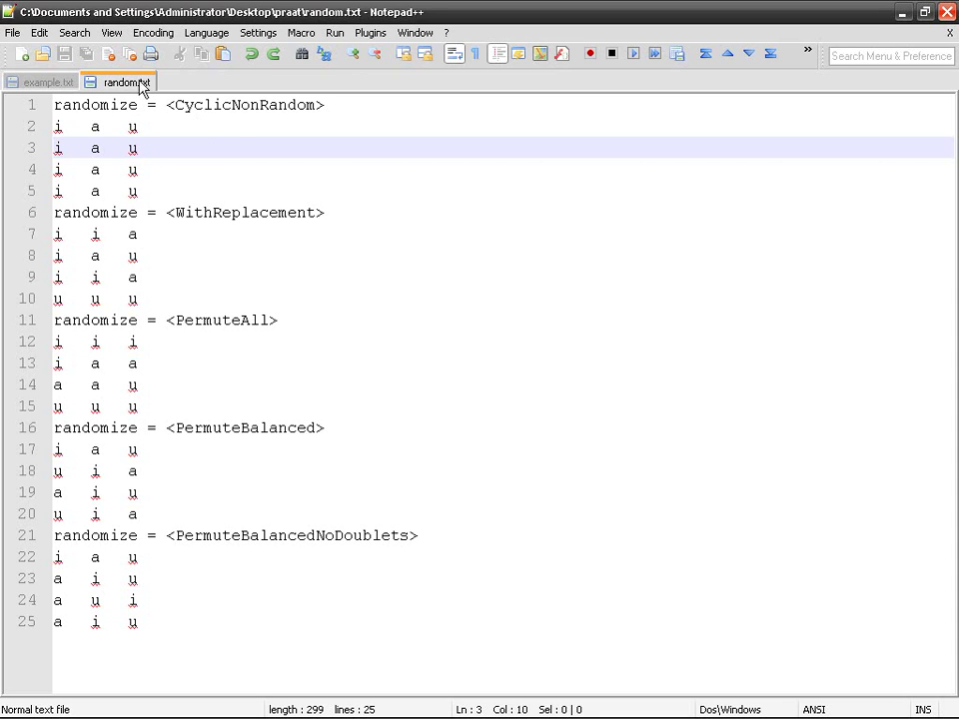
# Step: Review example.txt's three stimulus lines (i, a, u) and its replication count of 4
pyautogui.click(45, 82)
pyautogui.scroll(2, 246, 243)
pyautogui.scroll(-2, 250, 240)
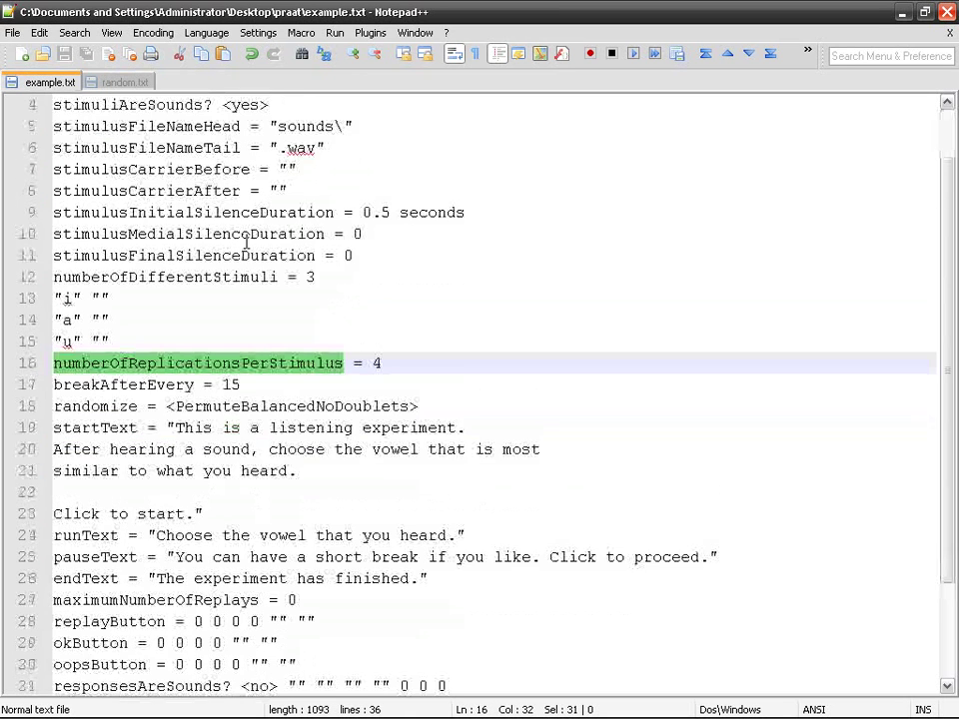
pyautogui.scroll(2, 250, 239)
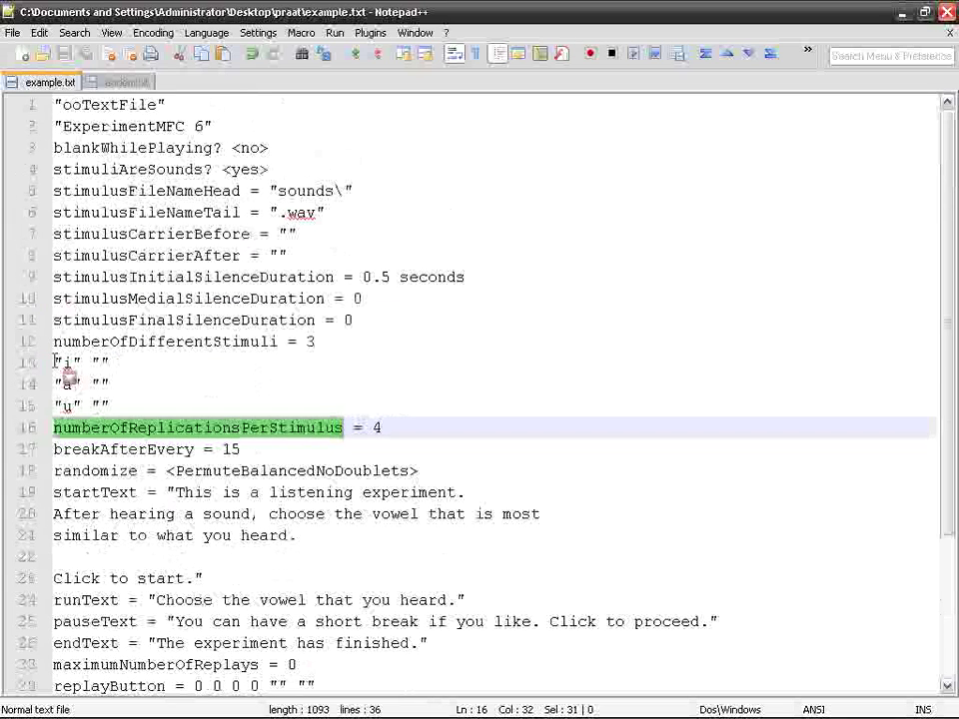
pyautogui.moveTo(55, 363); pyautogui.dragTo(129, 405)
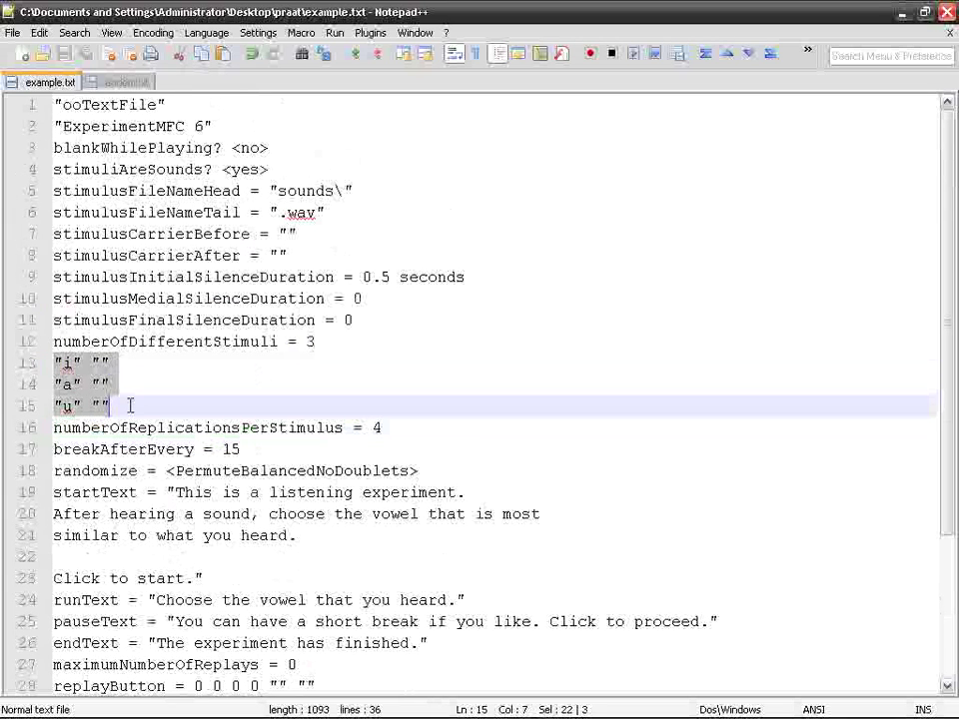
pyautogui.doubleClick(375, 427)
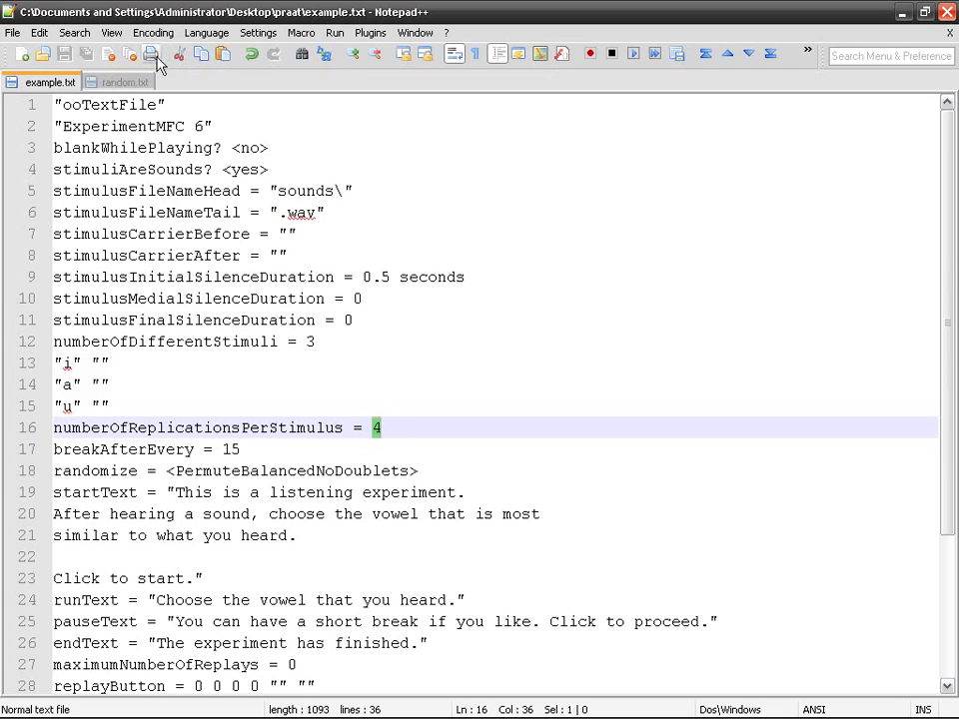
# Step: Compare example.txt's PermuteBalancedNoDoublets mode with the CyclicNonRandom mode in random.txt
pyautogui.click(137, 82)
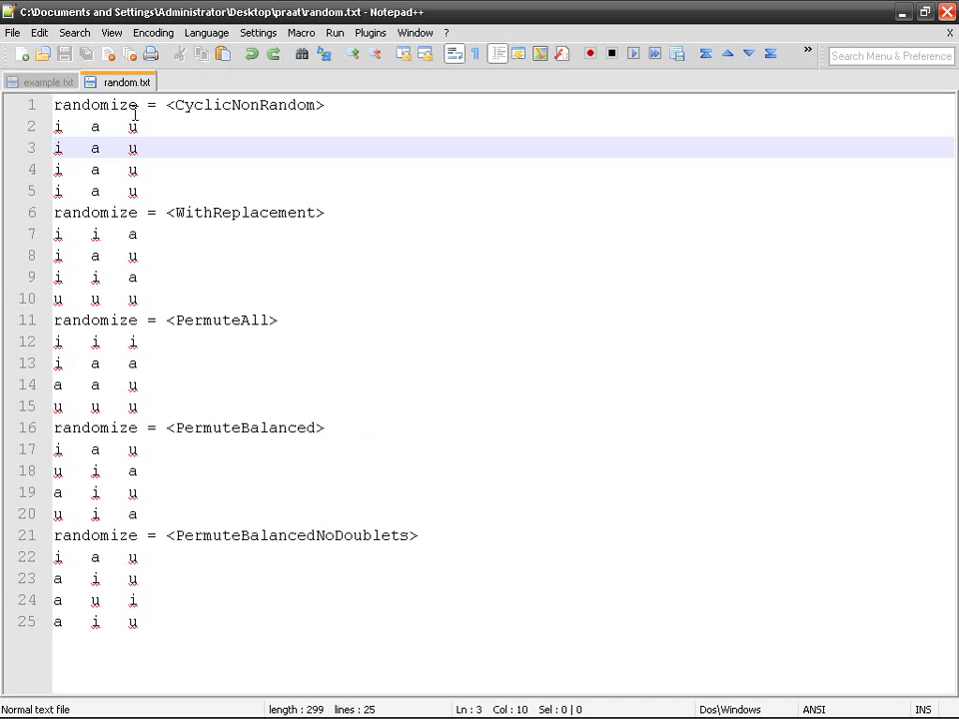
pyautogui.click(43, 82)
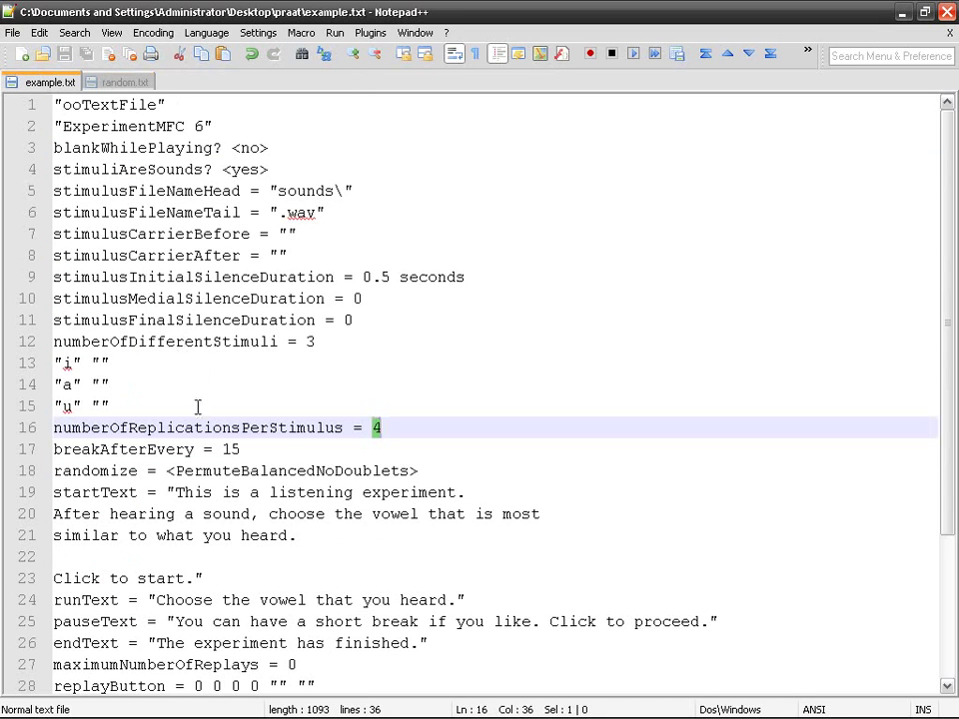
pyautogui.doubleClick(104, 471)
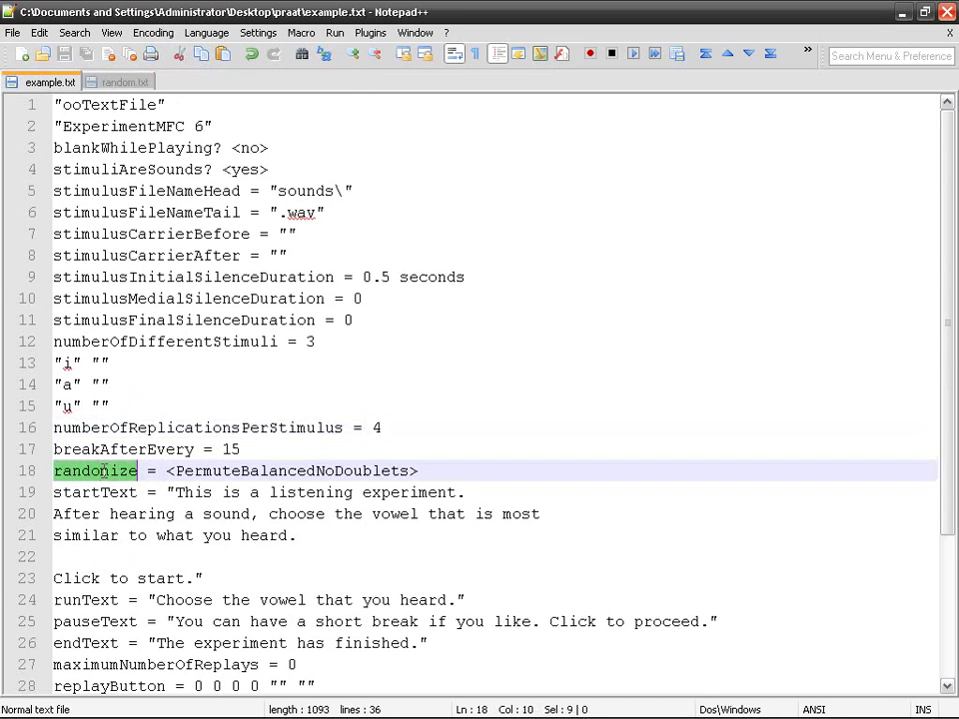
pyautogui.click(284, 472)
pyautogui.doubleClick(284, 470)
pyautogui.click(122, 82)
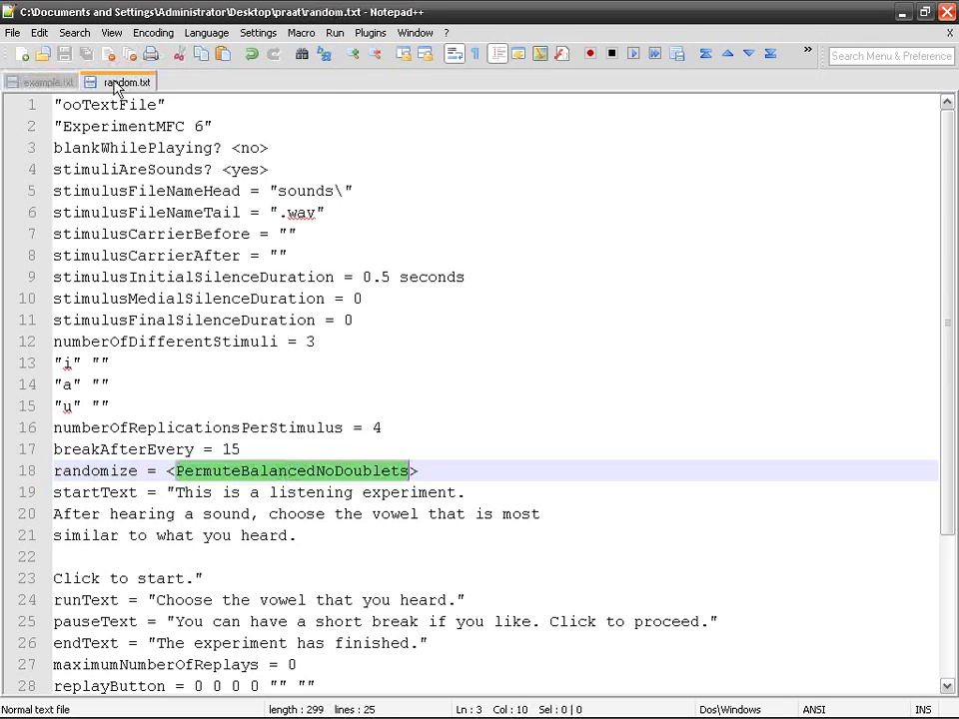
pyautogui.click(240, 105)
pyautogui.doubleClick(239, 105)
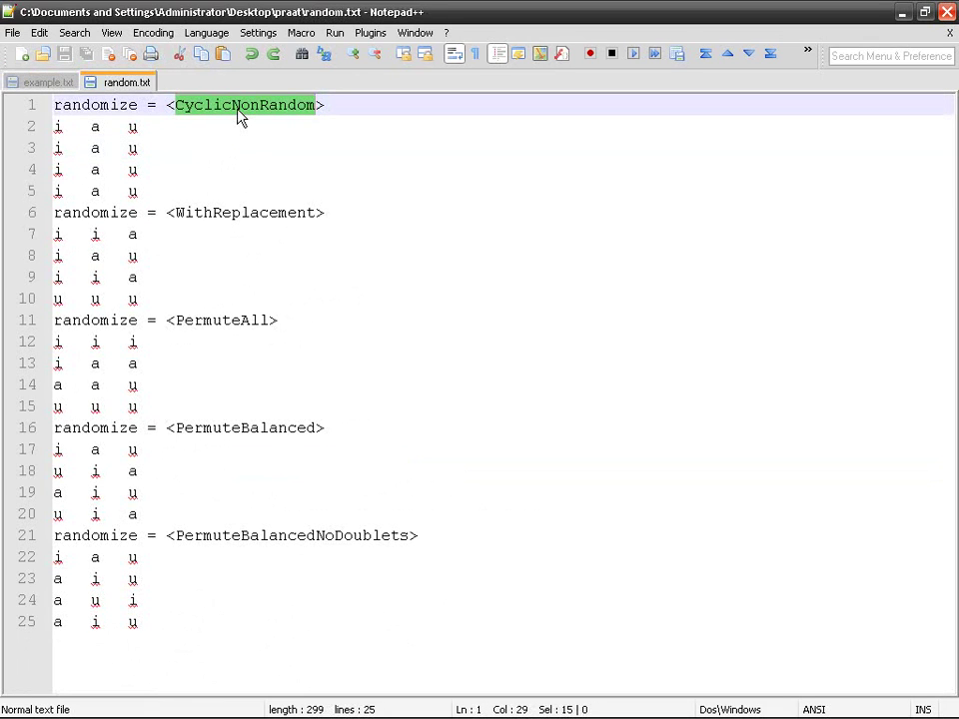
# Step: Recheck example.txt's stimulus lines and replication count of 4, ending on random.txt
pyautogui.click(28, 81)
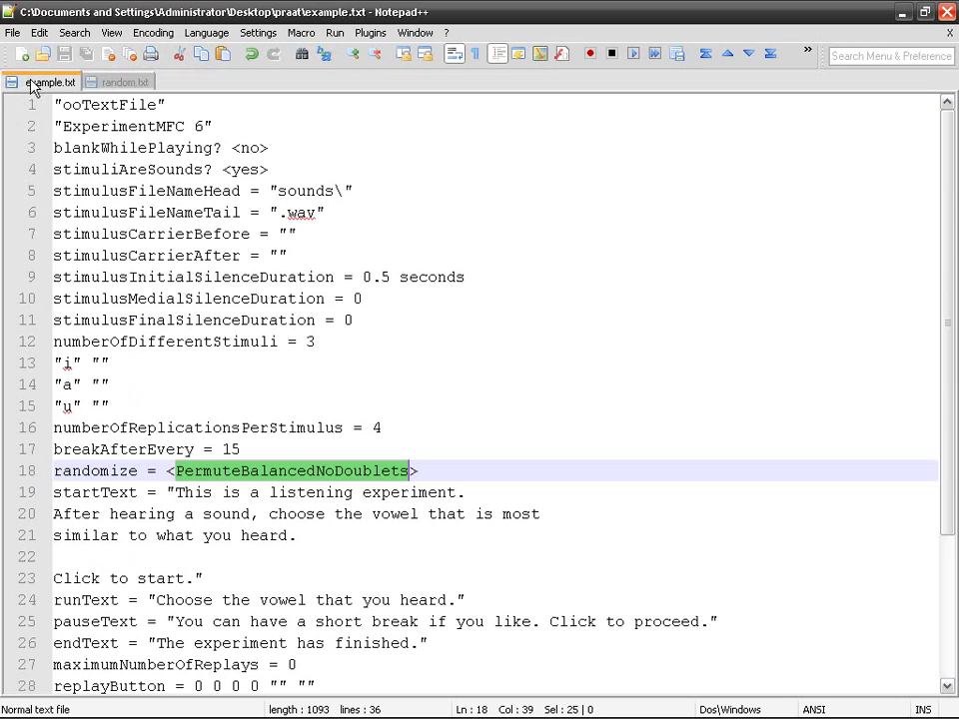
pyautogui.moveTo(55, 359); pyautogui.dragTo(115, 399)
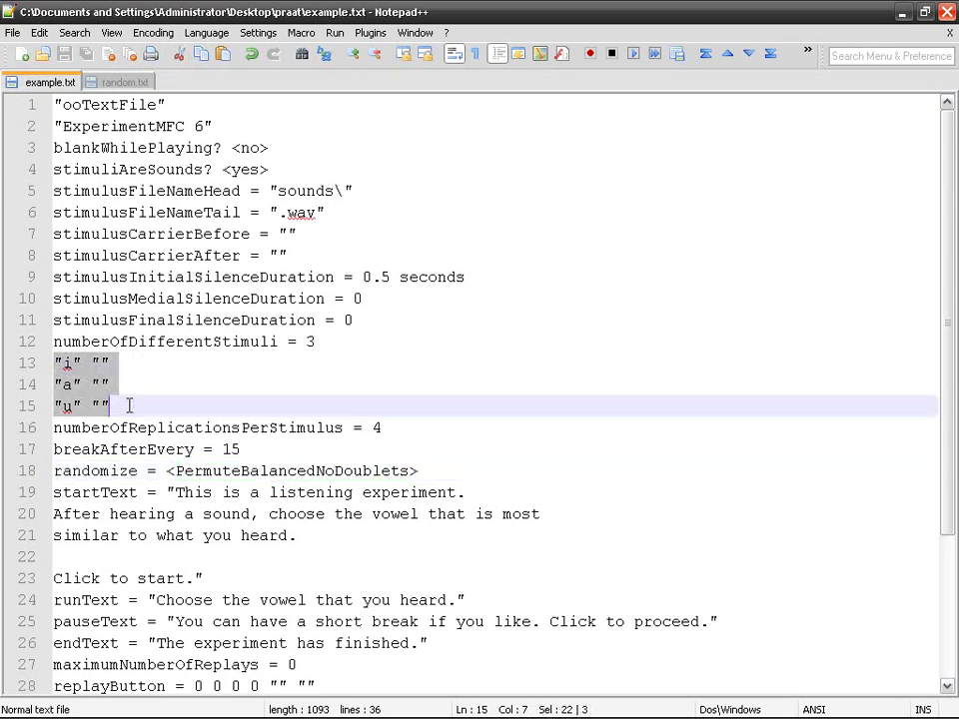
pyautogui.click(125, 82)
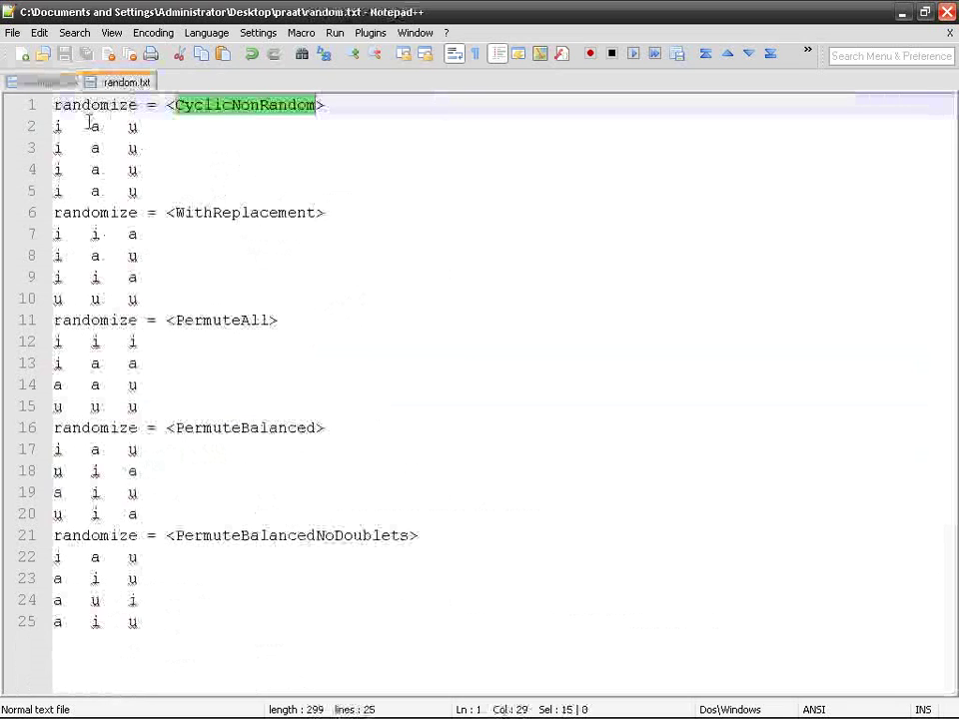
pyautogui.click(42, 84)
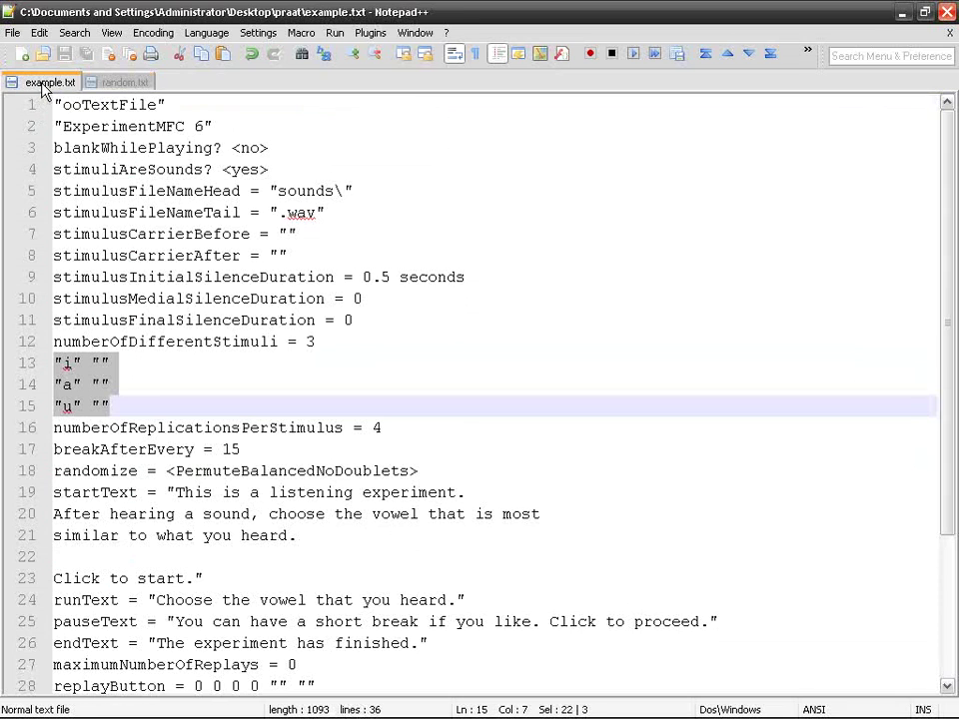
pyautogui.doubleClick(378, 428)
pyautogui.click(103, 80)
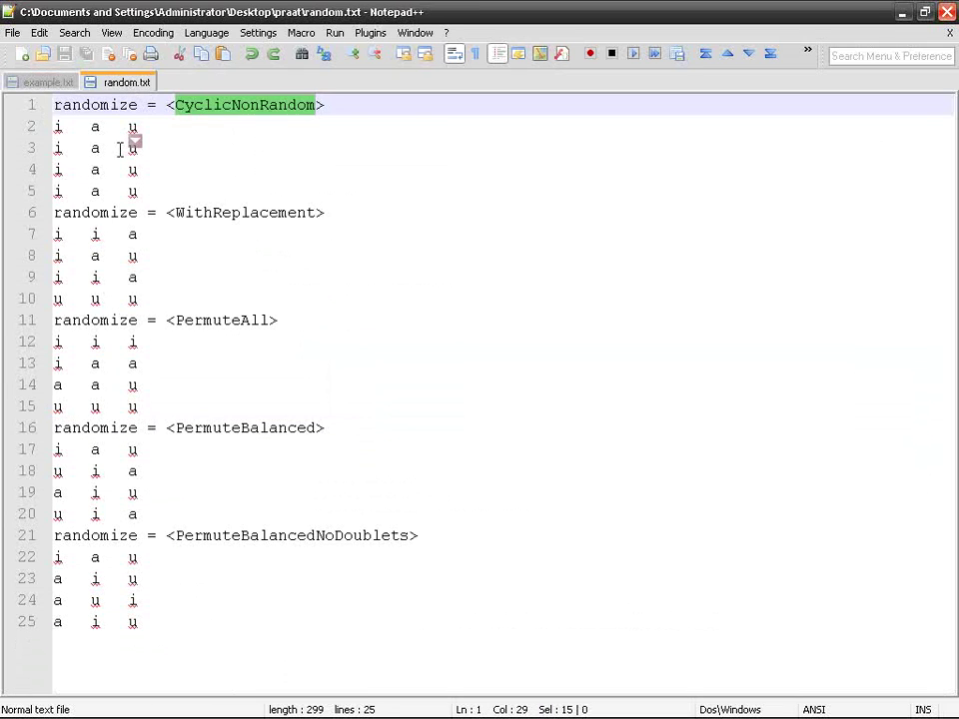
# Step: Join the four CyclicNonRandom orders onto line 2 of random.txt and save the file
pyautogui.click(183, 123)
pyautogui.press('Delete')
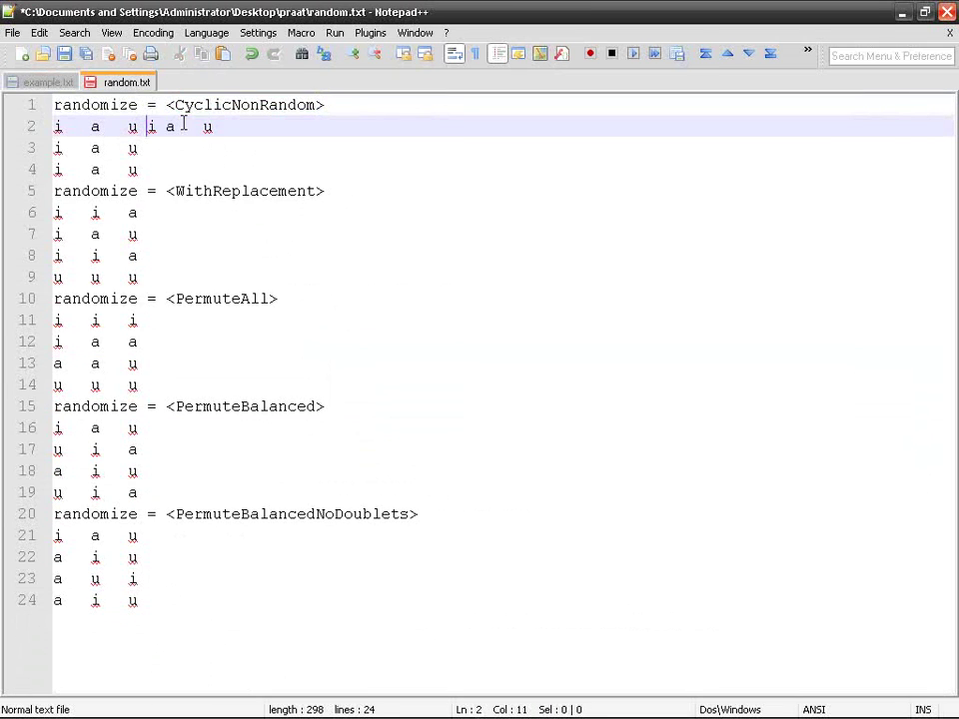
pyautogui.press('End')
pyautogui.press('Delete')
pyautogui.press('End')
pyautogui.press('Delete')
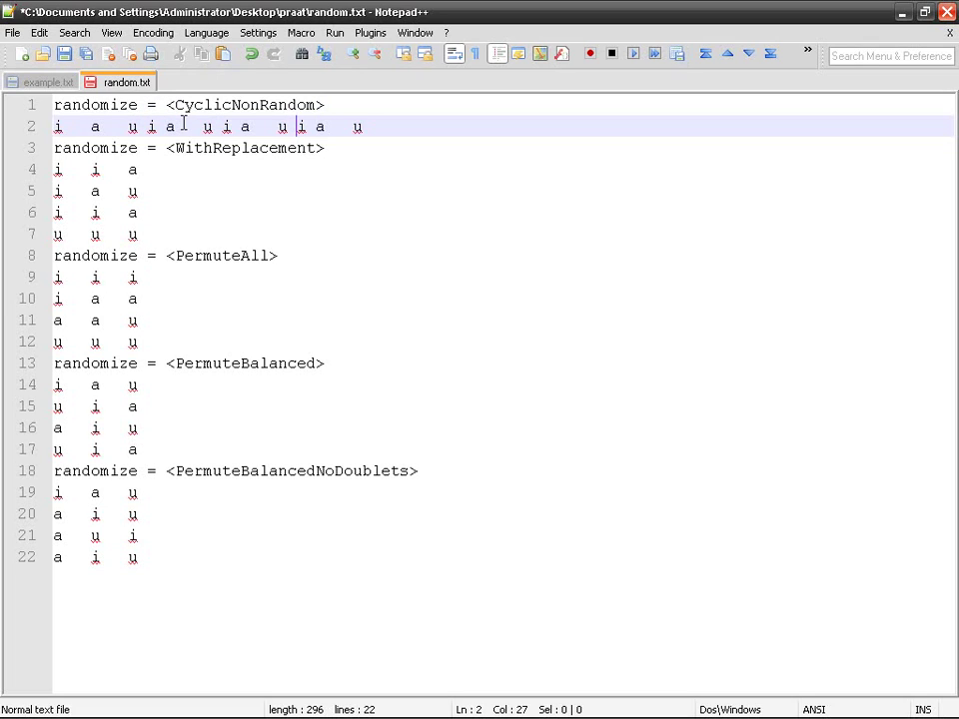
pyautogui.click(64, 54)
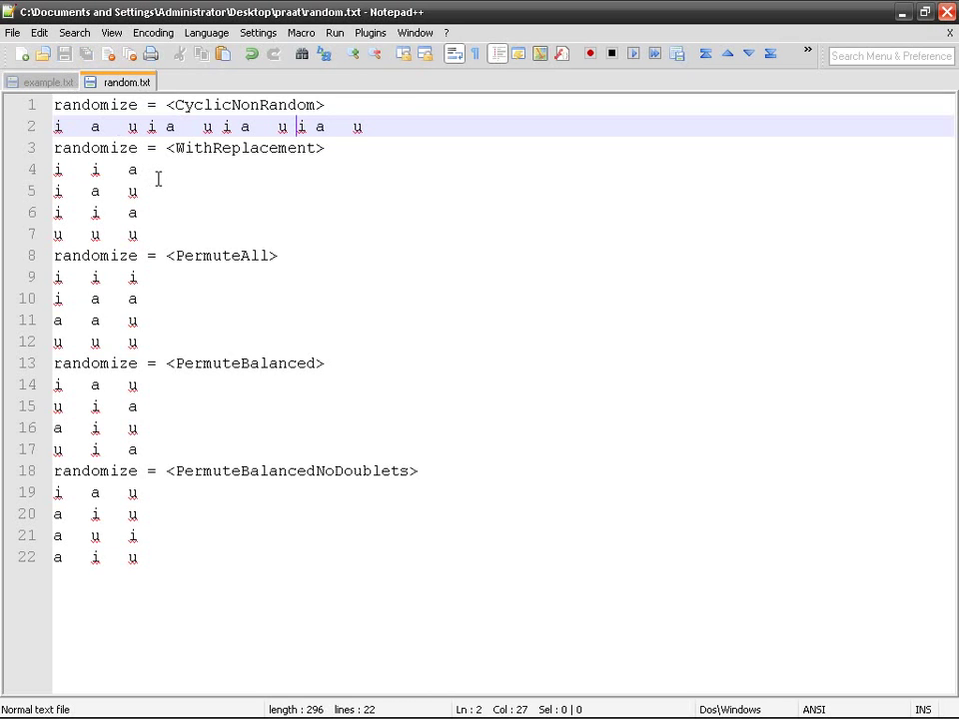
pyautogui.tripleClick(133, 124)
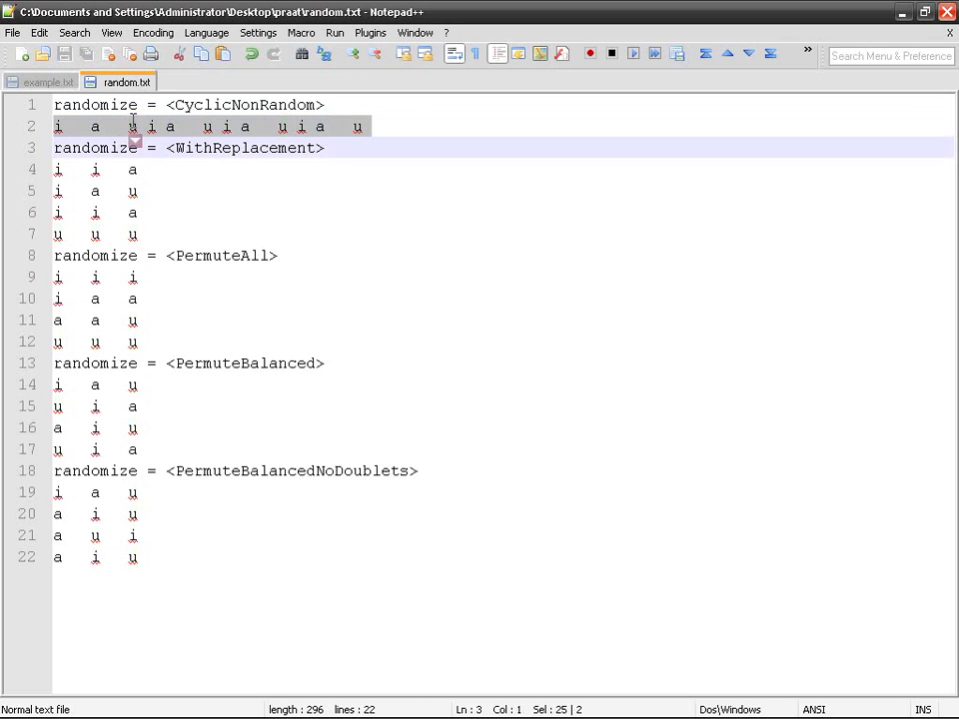
# Step: Add an empty line after the 'u' stimulus line in example.txt, then launch OpenOffice.org Calc
pyautogui.click(47, 82)
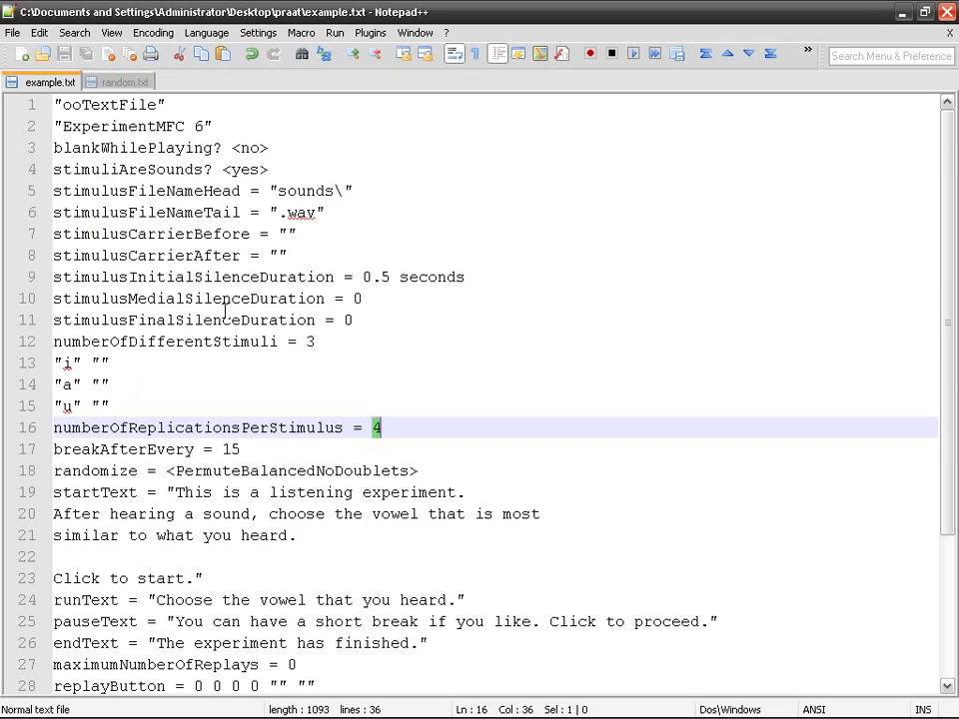
pyautogui.click(167, 403)
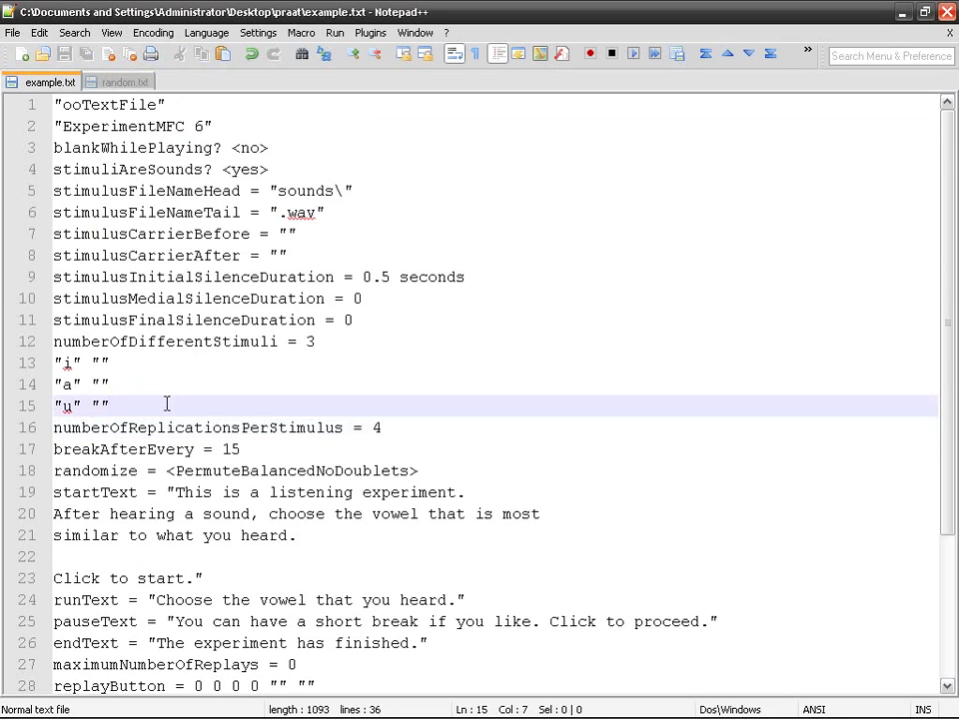
pyautogui.press('Return')
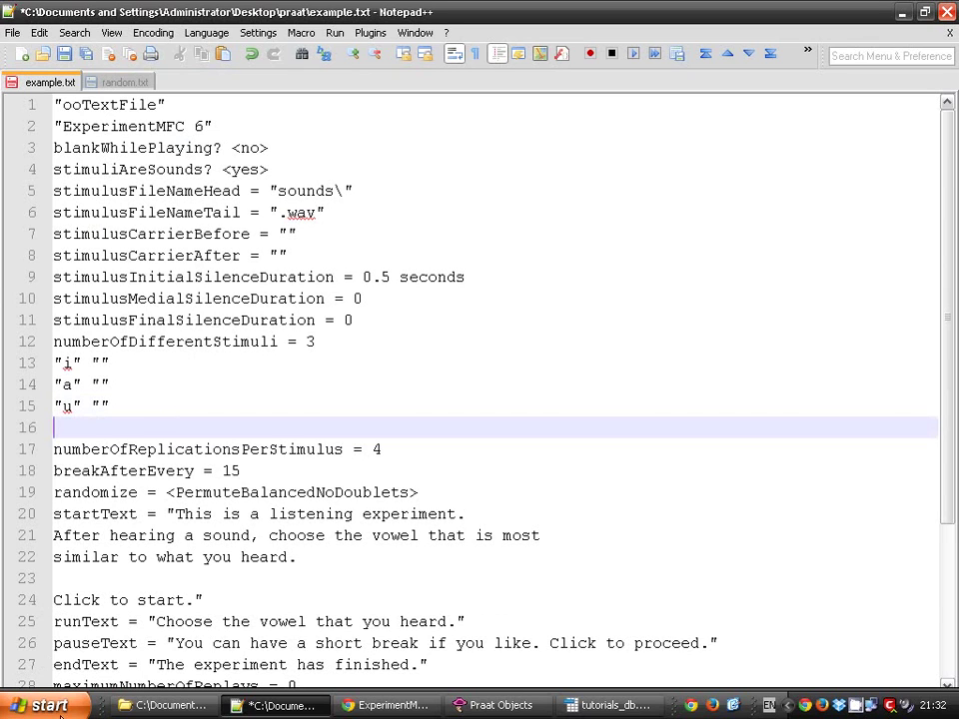
pyautogui.click(55, 709)
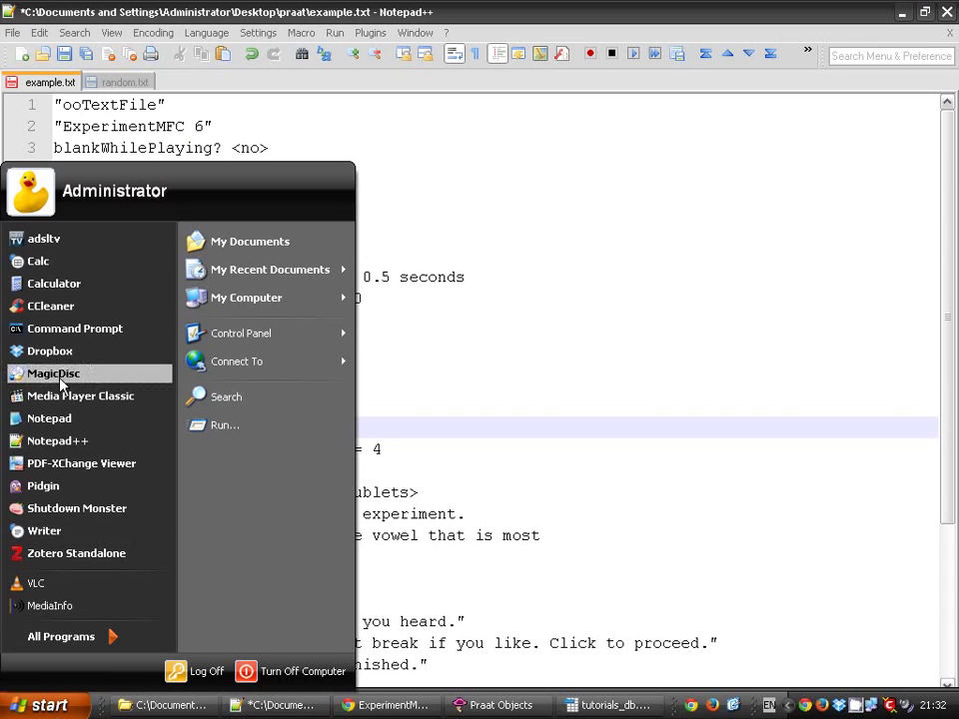
pyautogui.click(102, 264)
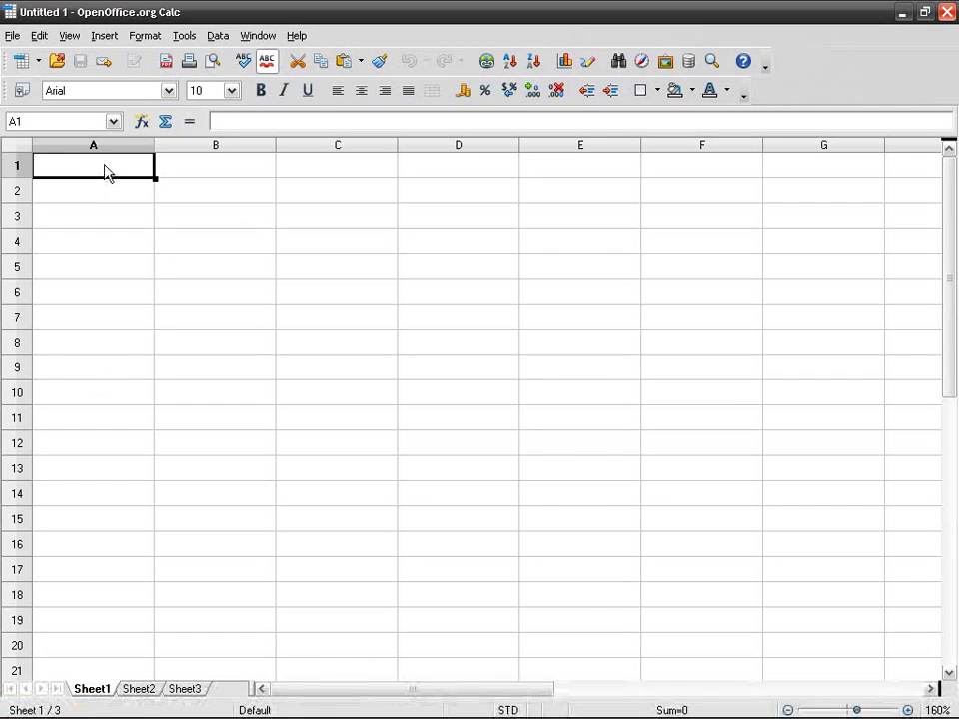
# Step: Enter the vowels i, a, u, a, u, i into cells A1 to A6
pyautogui.write('iau')
pyautogui.press('Return')
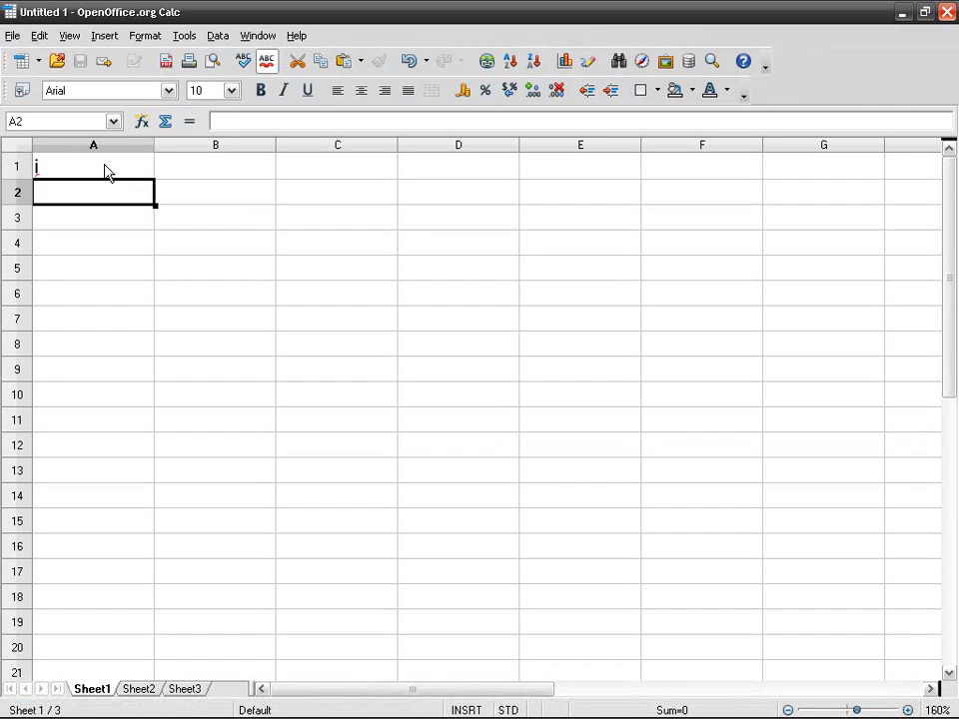
pyautogui.write('a')
pyautogui.press('Return')
pyautogui.write('u')
pyautogui.press('Return')
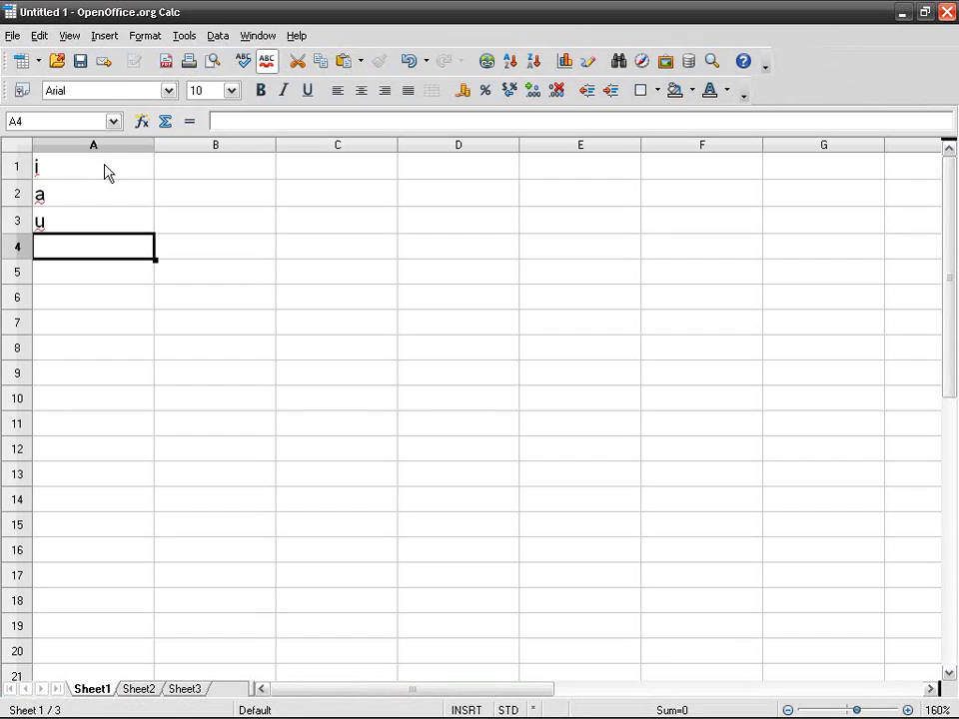
pyautogui.write('a')
pyautogui.press('Return')
pyautogui.write('u')
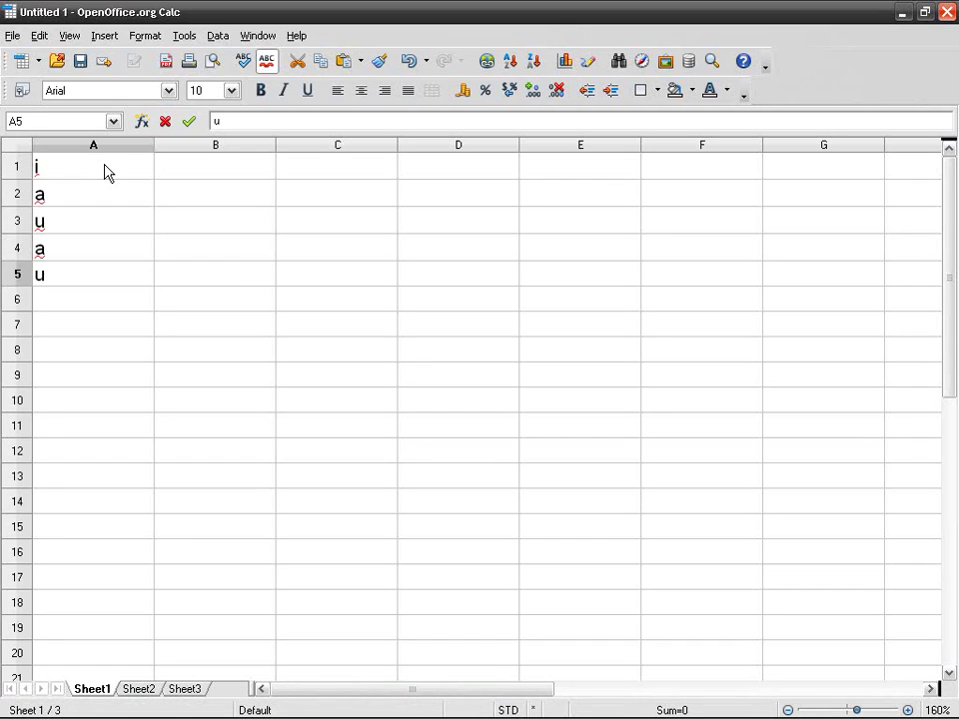
pyautogui.press('Return')
pyautogui.write('i')
pyautogui.press('Return')
pyautogui.press('Return')
# Step: Fill A7 to A12 with a, i, u, i, a, u and select the whole range A1:A12
pyautogui.press('Up')
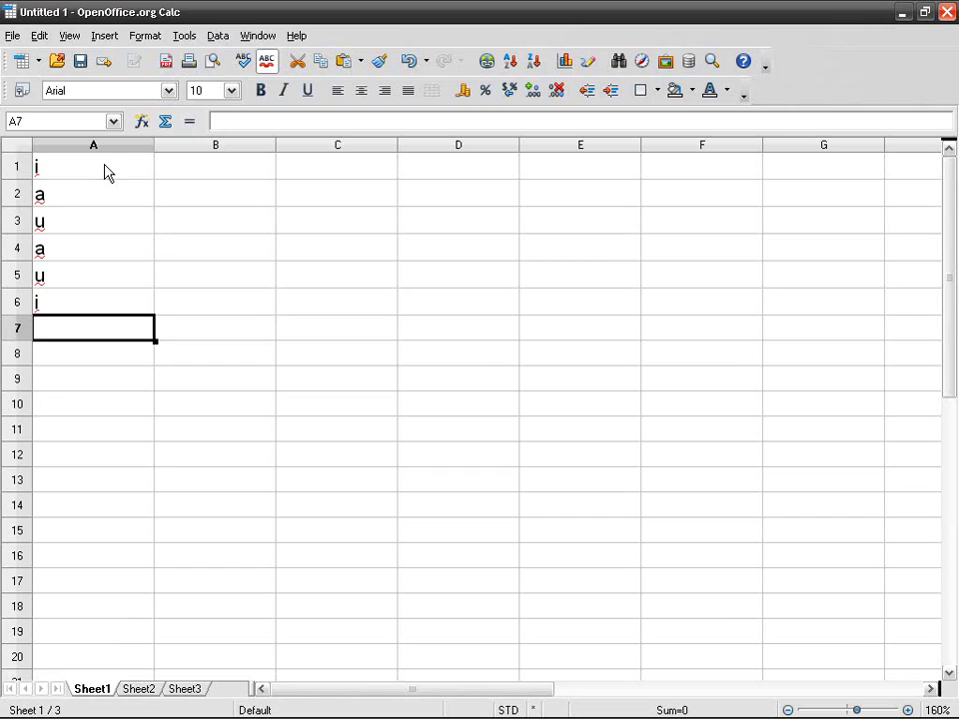
pyautogui.press('Up')
pyautogui.press('Up')
pyautogui.press('Up')
pyautogui.press('Up')
pyautogui.press('Up')
pyautogui.press('Up')
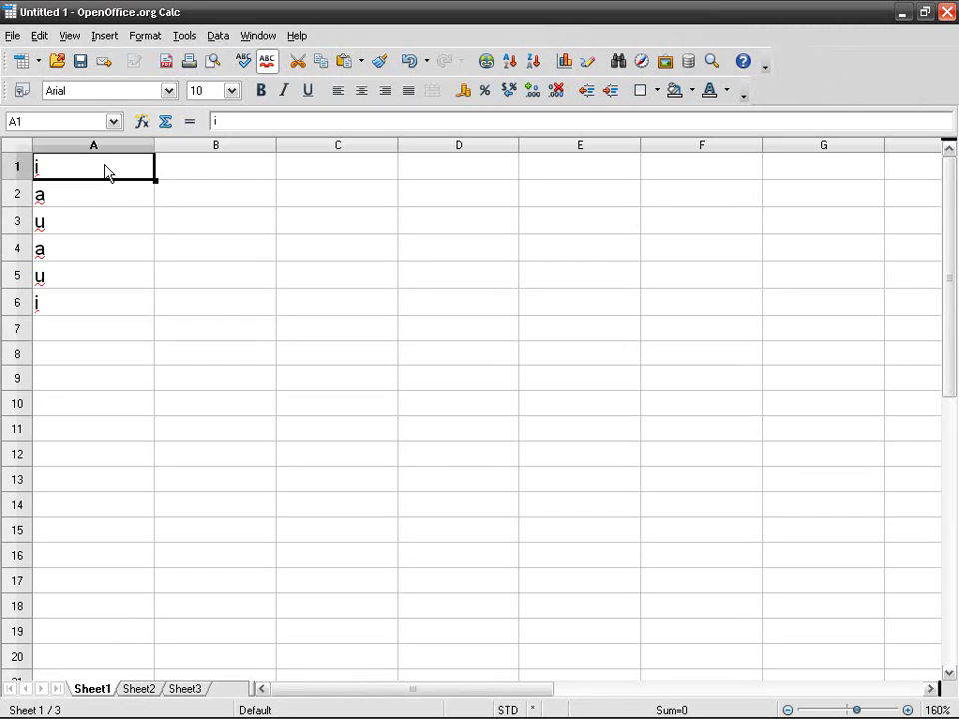
pyautogui.press('Down')
pyautogui.press('Down')
pyautogui.press('Down')
pyautogui.press('Down')
pyautogui.press('Down')
pyautogui.press('Down')
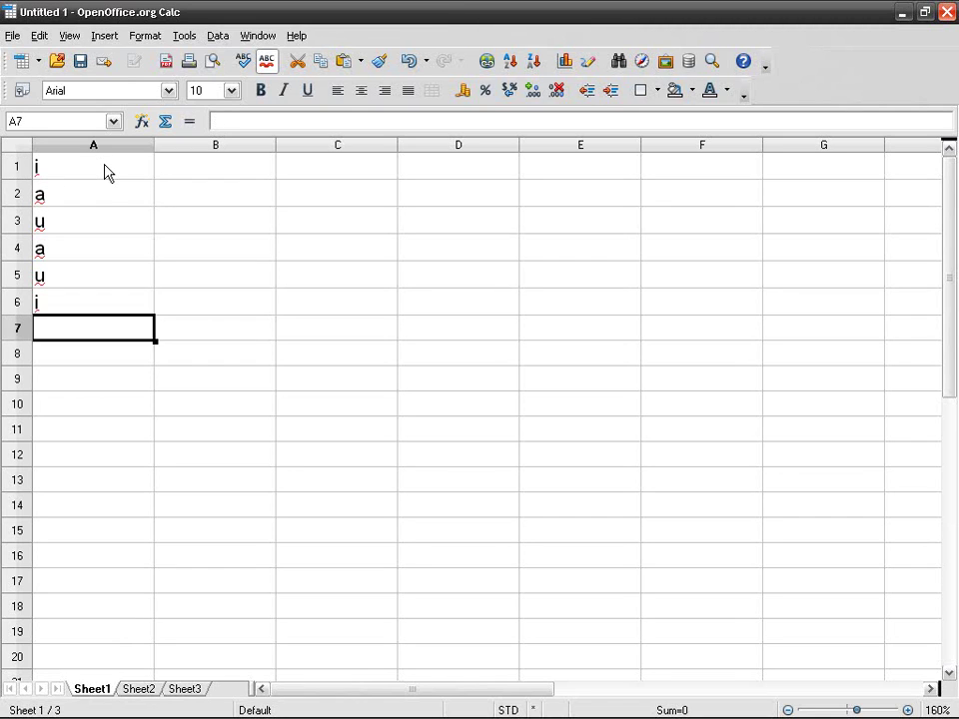
pyautogui.write('a')
pyautogui.press('Return')
pyautogui.write('i')
pyautogui.press('Return')
pyautogui.write('u')
pyautogui.press('Return')
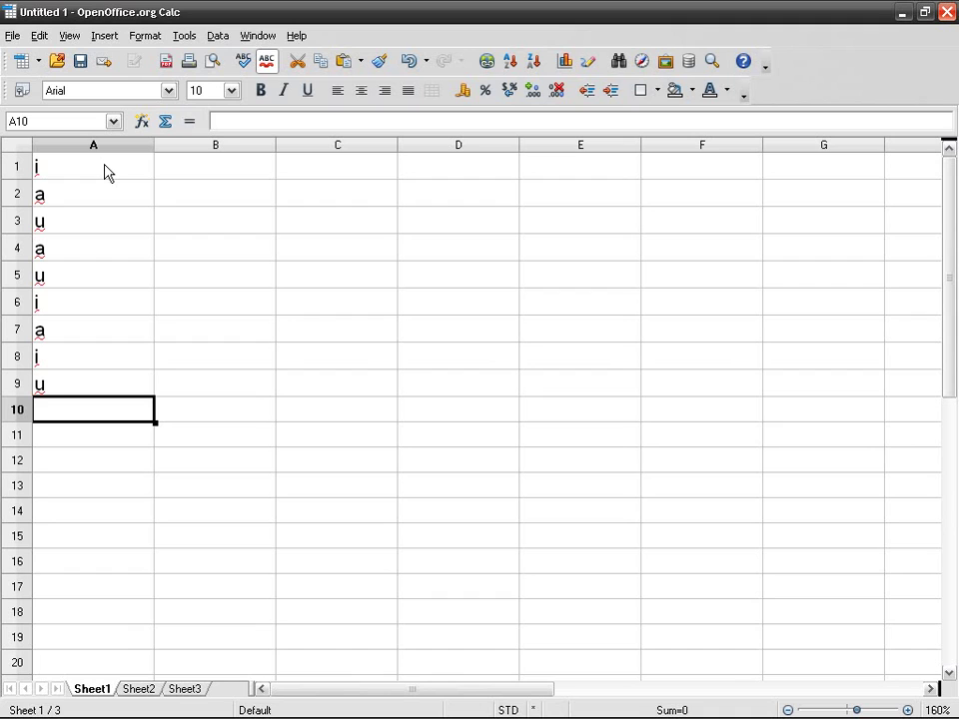
pyautogui.write('i')
pyautogui.press('Return')
pyautogui.press('Return')
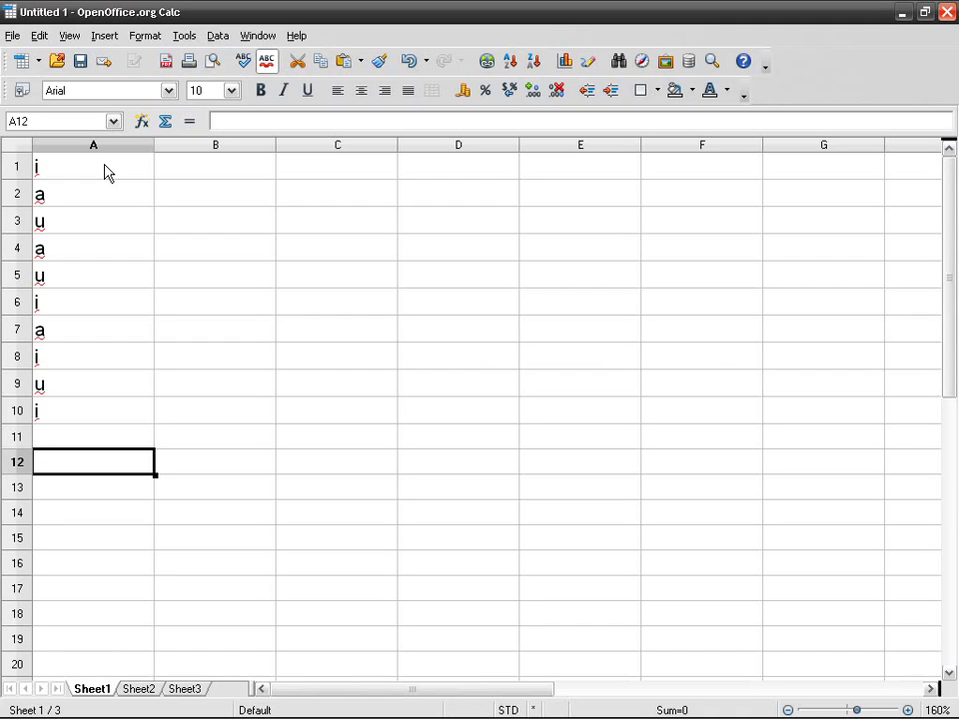
pyautogui.write('u')
pyautogui.press('Return')
pyautogui.press('Up')
pyautogui.press('Up')
pyautogui.write('a')
pyautogui.press('Return')
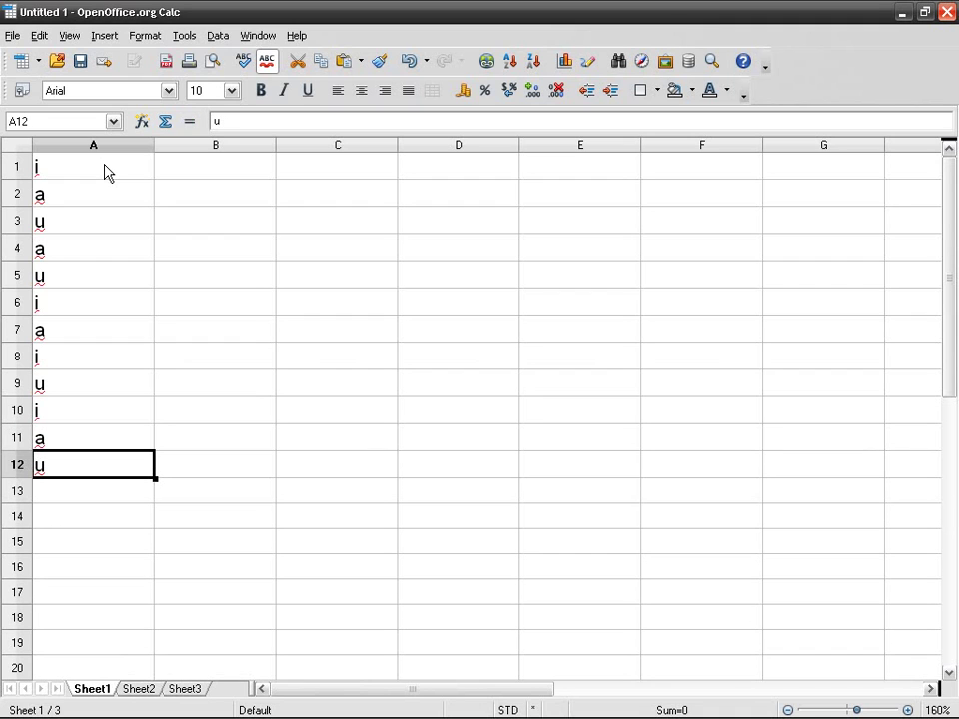
pyautogui.moveTo(107, 171); pyautogui.dragTo(103, 462)
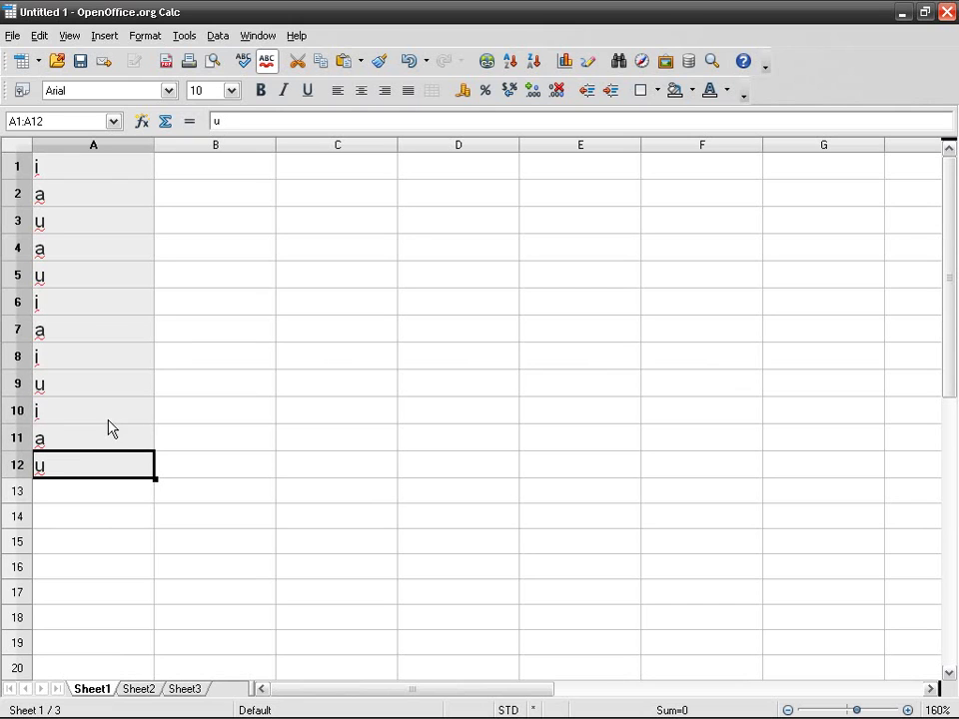
pyautogui.click(419, 705)
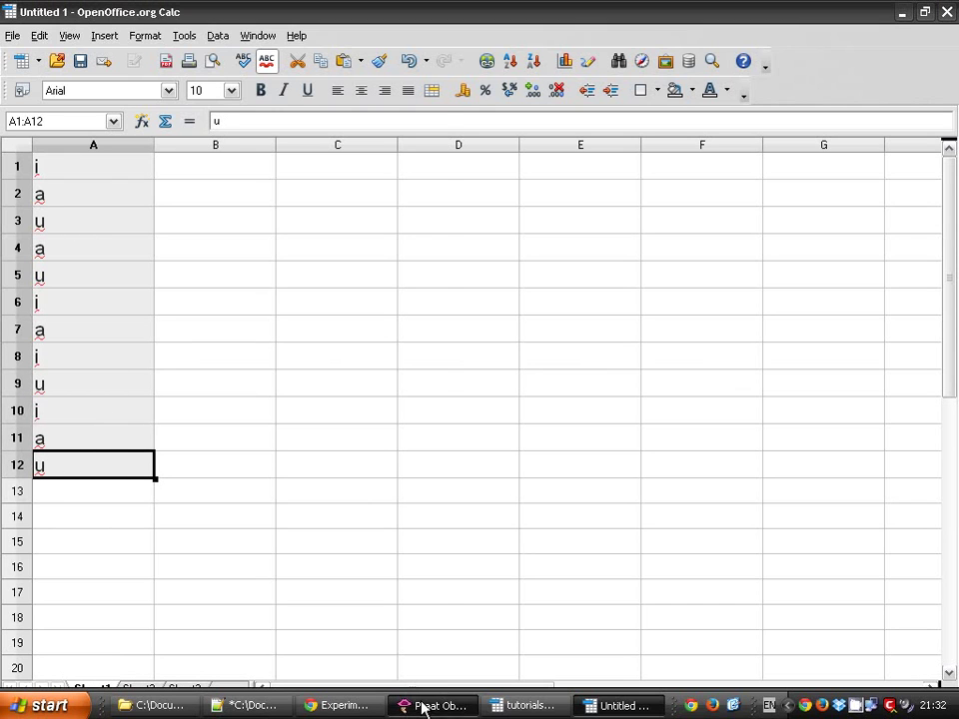
# Step: Back in Notepad++, check example.txt's stimulus lines i, a, u, then go to random.txt
pyautogui.click(262, 706)
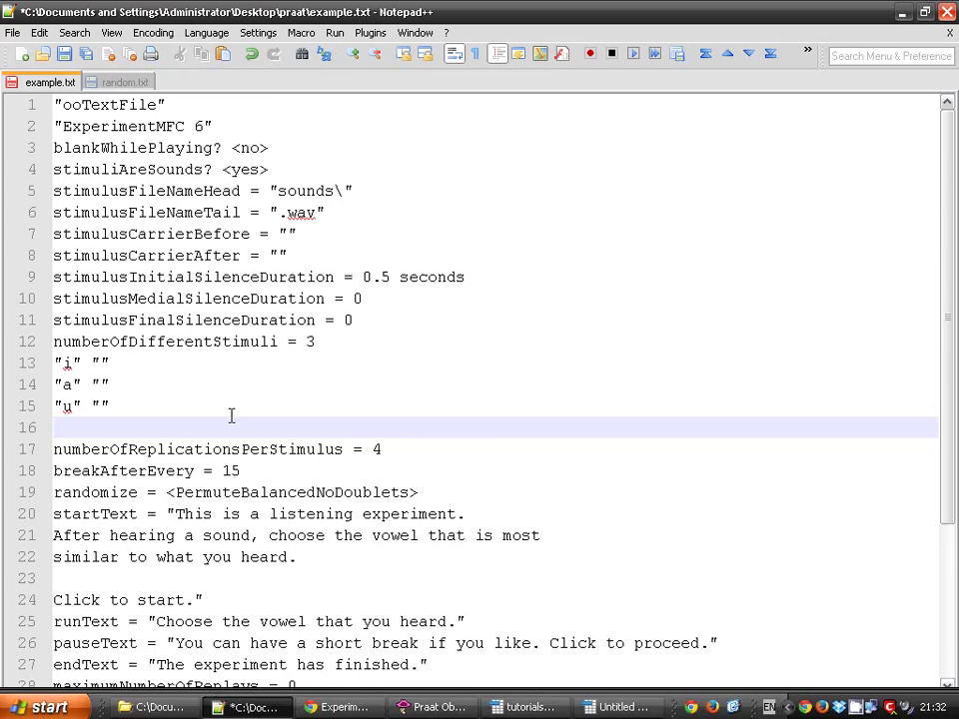
pyautogui.moveTo(55, 363); pyautogui.dragTo(144, 409)
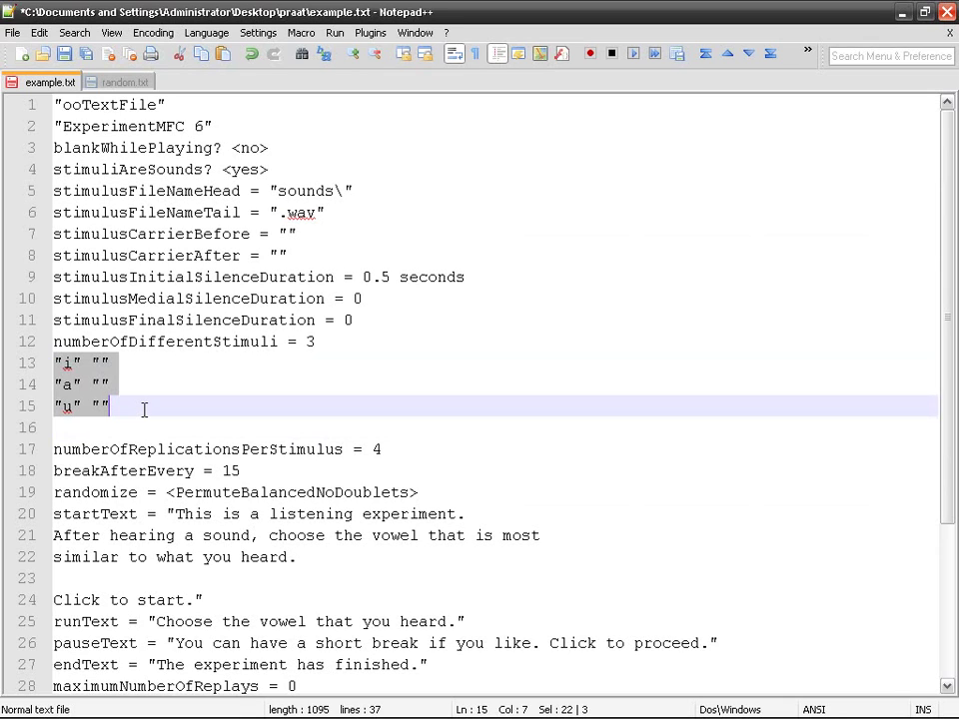
pyautogui.click(152, 386)
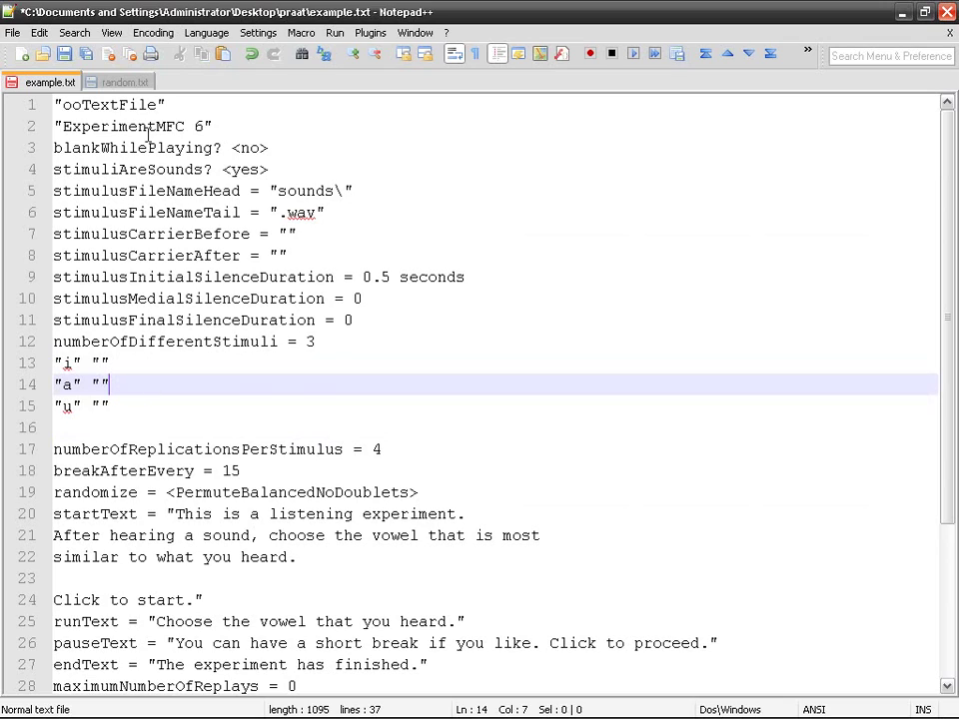
pyautogui.click(125, 82)
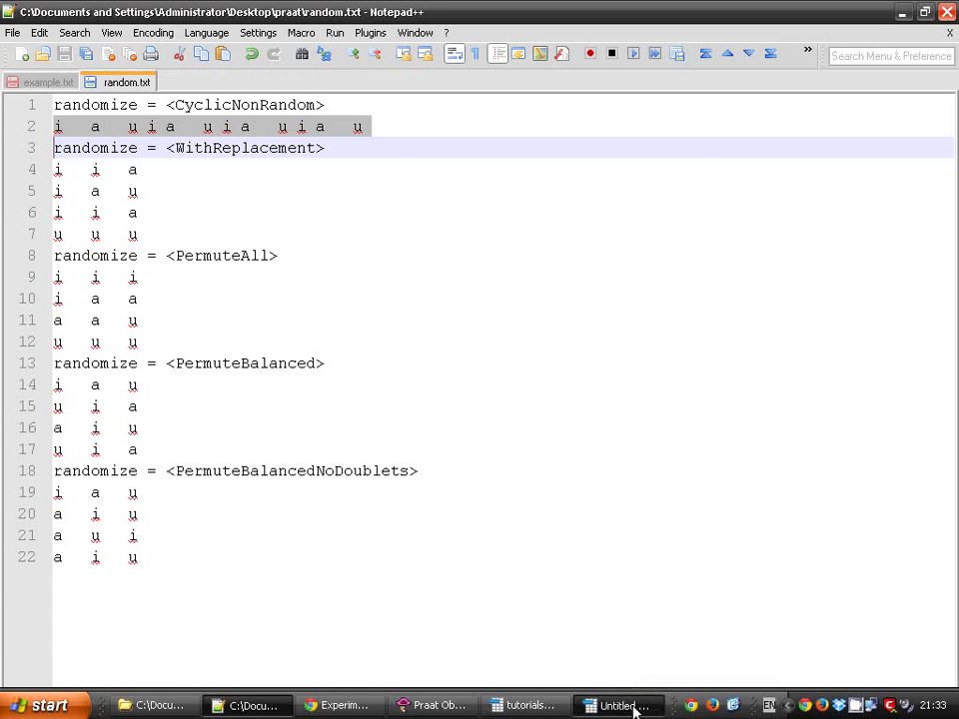
# Step: Reselect the vowel column A1:A12 in Calc, then minimize the spreadsheet
pyautogui.click(633, 703)
pyautogui.click(112, 200)
pyautogui.moveTo(104, 171); pyautogui.dragTo(112, 473)
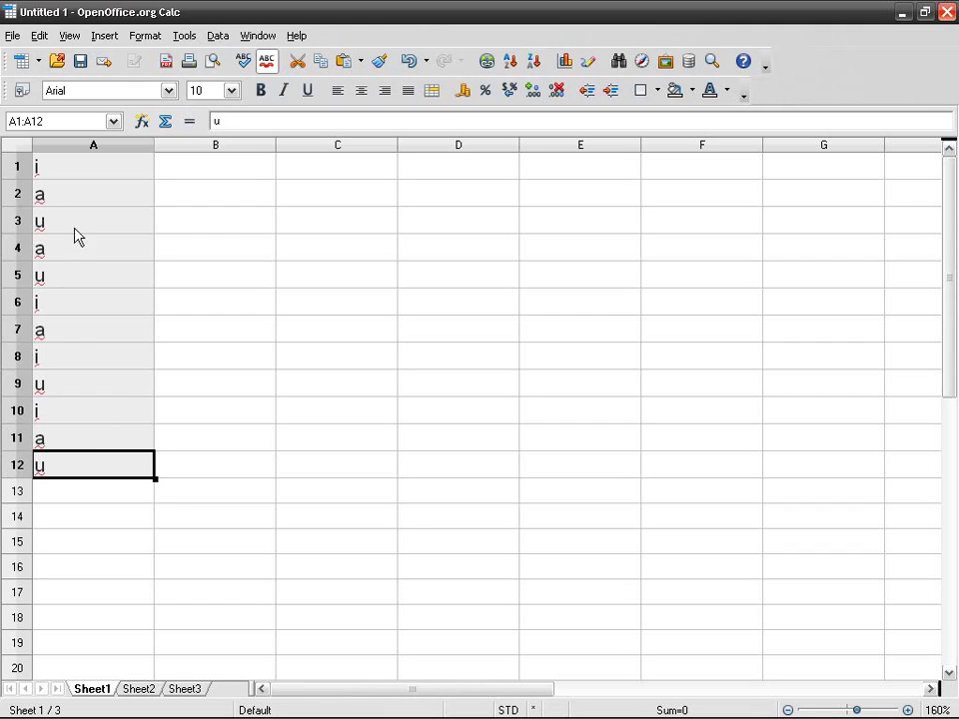
pyautogui.click(84, 172)
pyautogui.moveTo(88, 469); pyautogui.dragTo(95, 170)
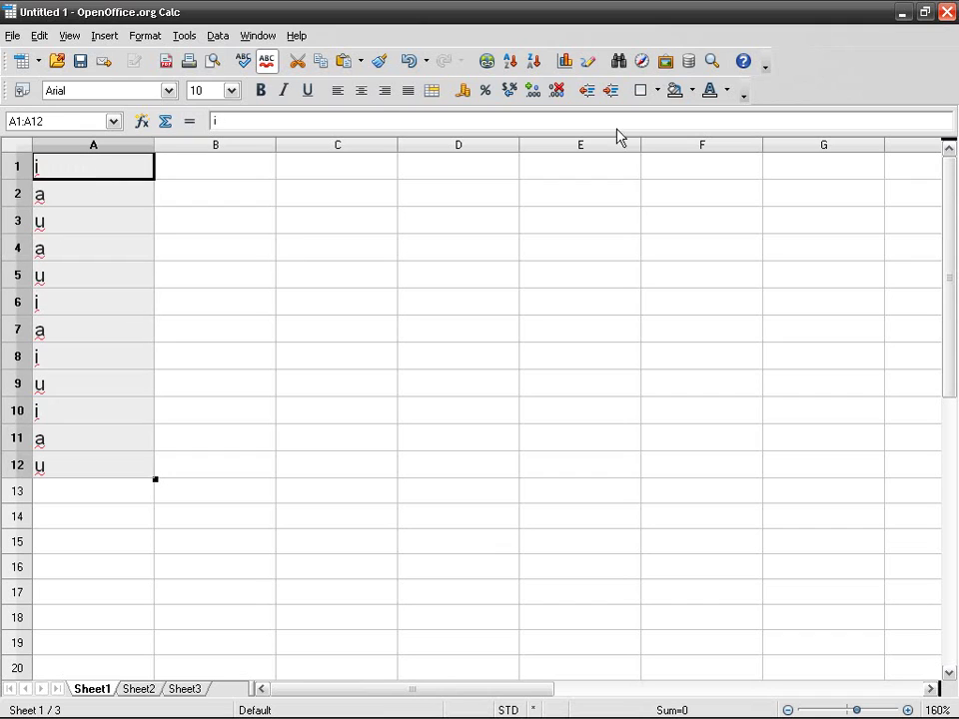
pyautogui.click(905, 12)
# Step: Highlight the CyclicNonRandom mode name in random.txt and return to example.txt
pyautogui.click(246, 182)
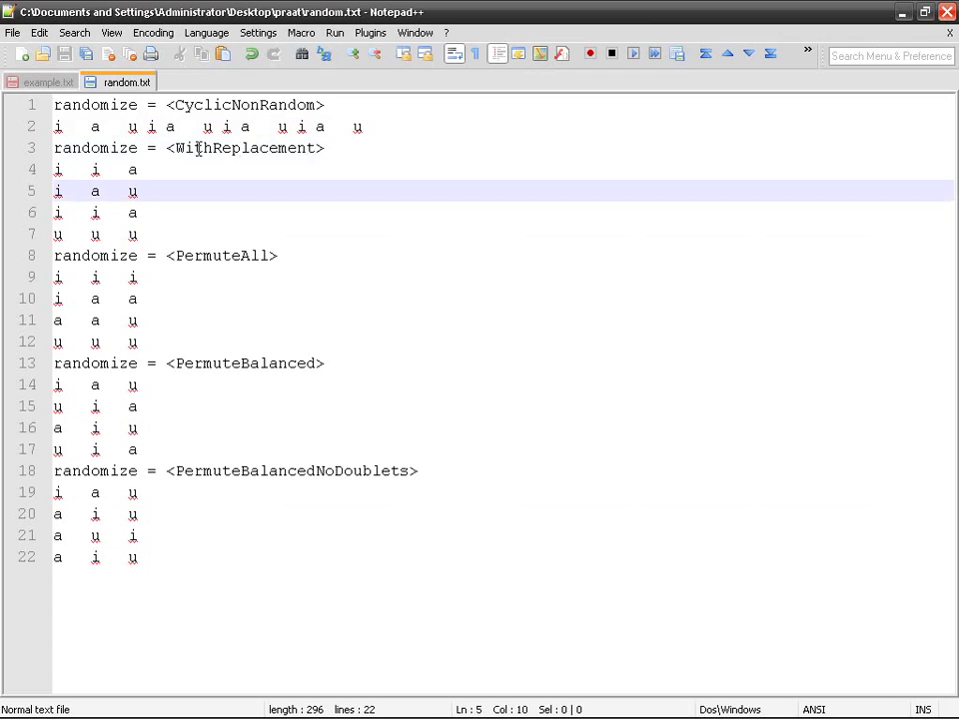
pyautogui.click(196, 103)
pyautogui.doubleClick(195, 104)
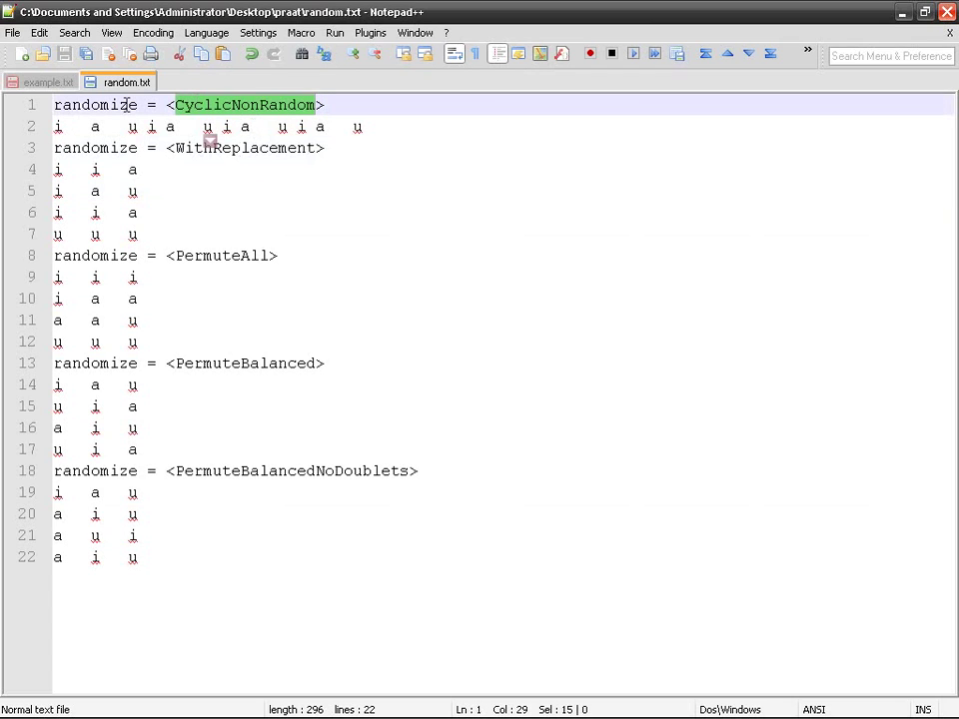
pyautogui.click(40, 82)
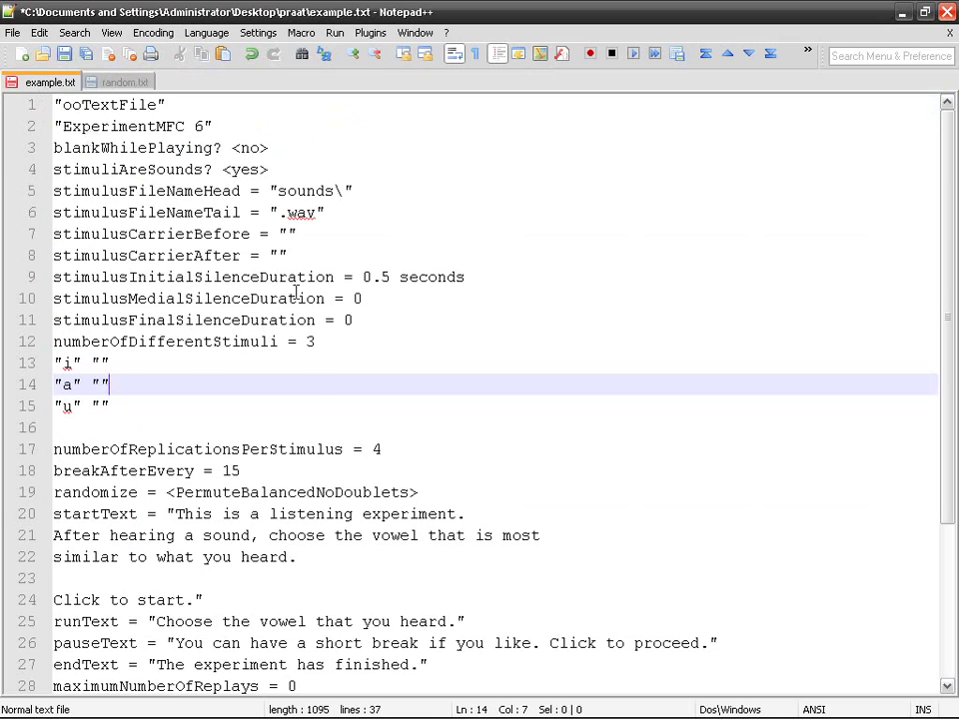
# Step: Delete the empty line 16 in example.txt, keeping the replication count at 4, and save
pyautogui.doubleClick(377, 448)
pyautogui.write('1')
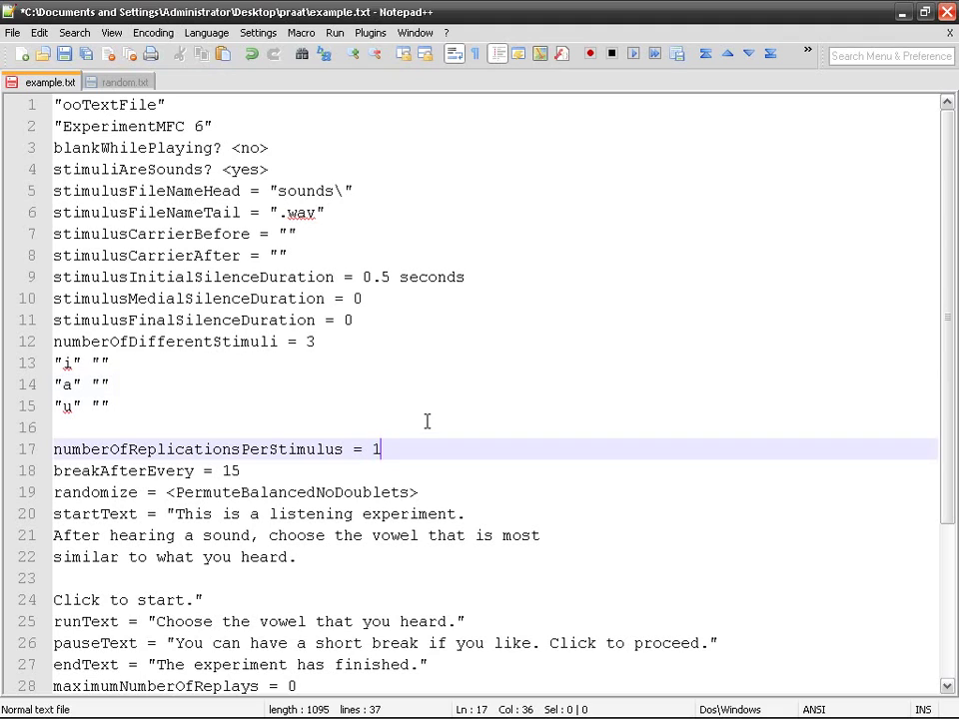
pyautogui.press('BackSpace')
pyautogui.write('4')
pyautogui.click(426, 421)
pyautogui.press('Delete')
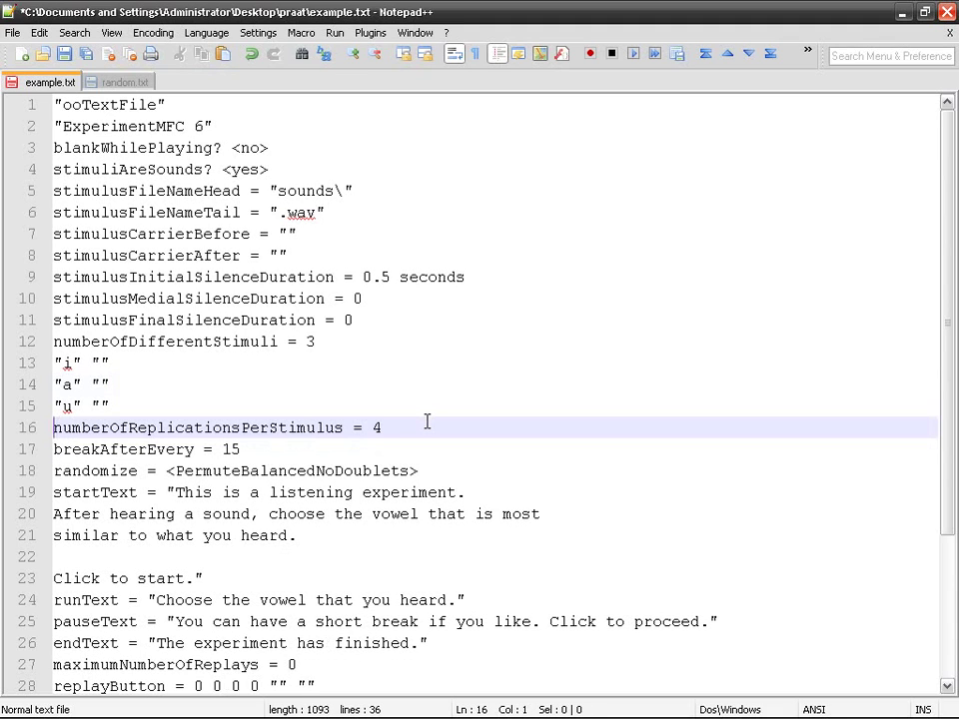
pyautogui.hotkey('ctrl', 's')
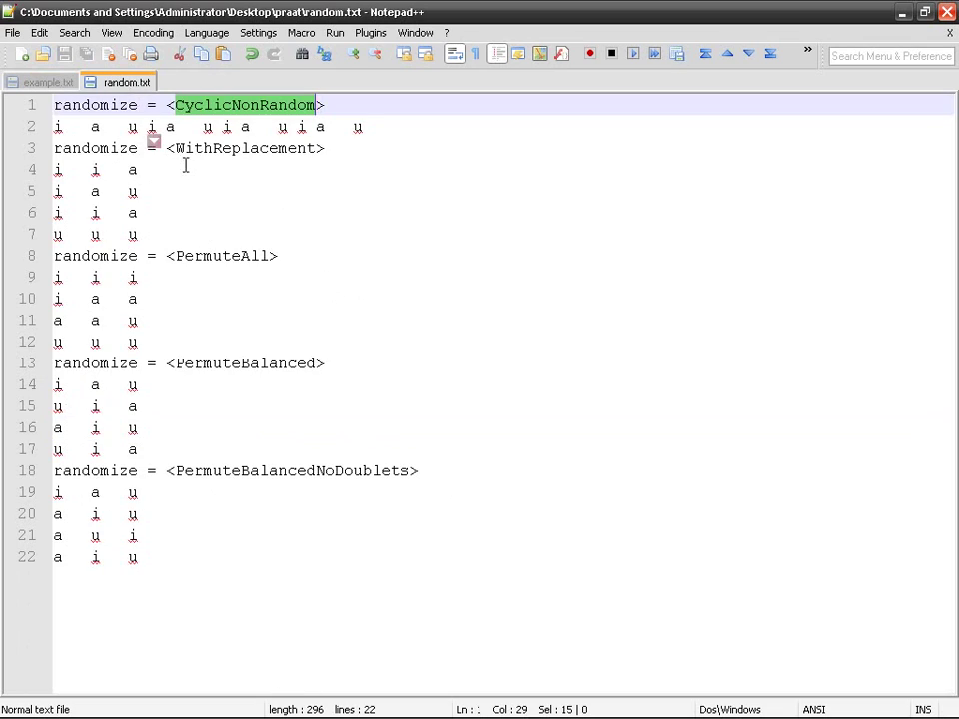
pyautogui.doubleClick(257, 147)
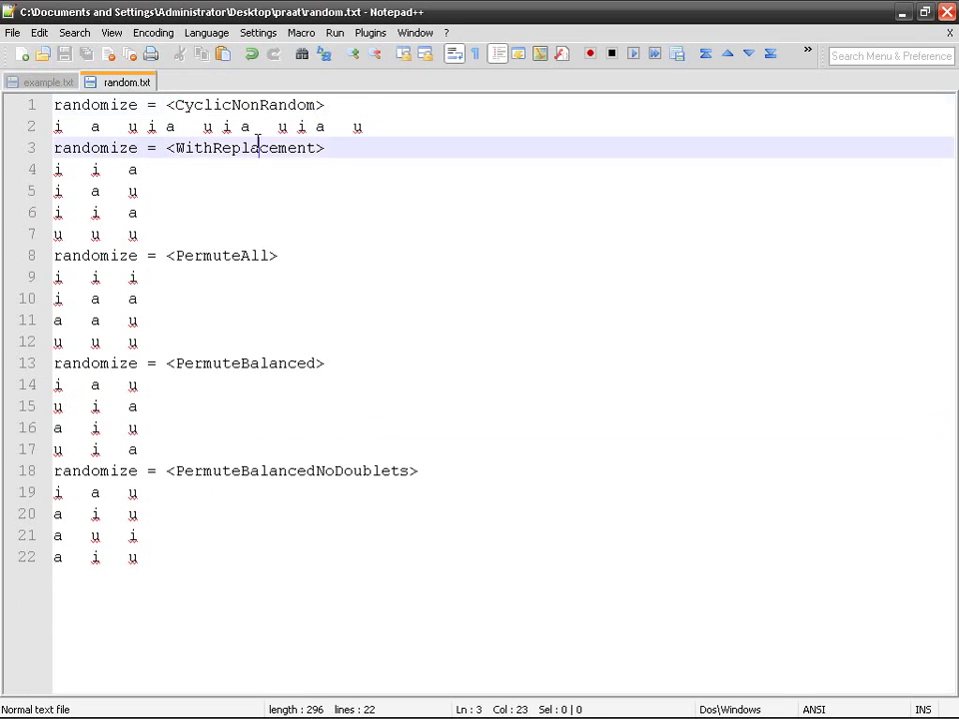
pyautogui.click(220, 173)
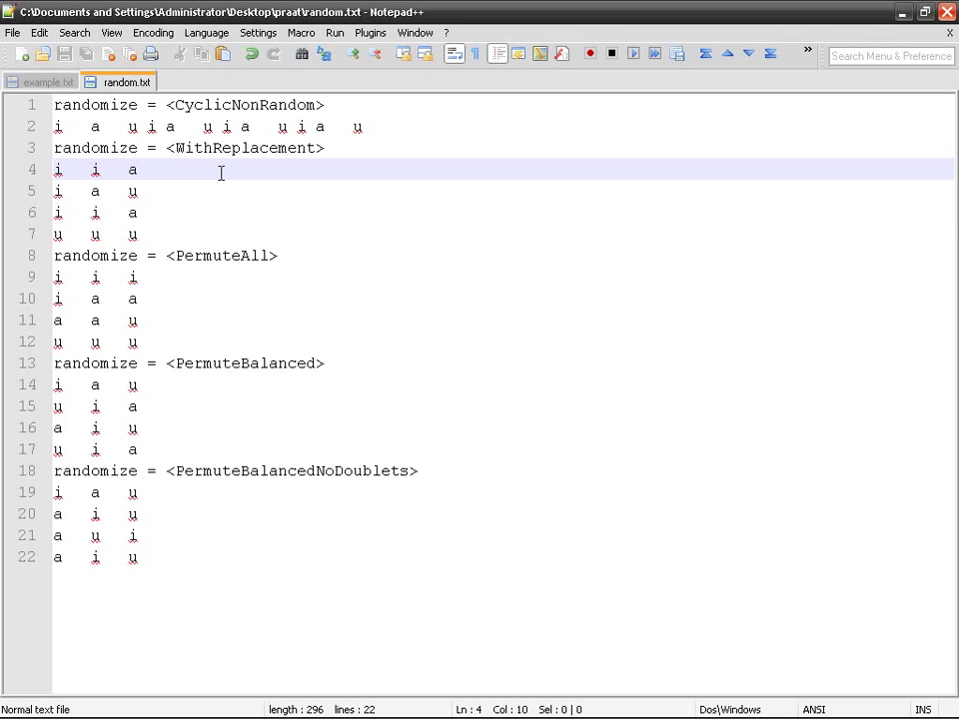
pyautogui.press('Down')
pyautogui.press('Down')
pyautogui.press('Down')
pyautogui.press('Down')
pyautogui.press('Up')
pyautogui.press('Up')
pyautogui.press('Up')
pyautogui.press('Up')
pyautogui.press('Up')
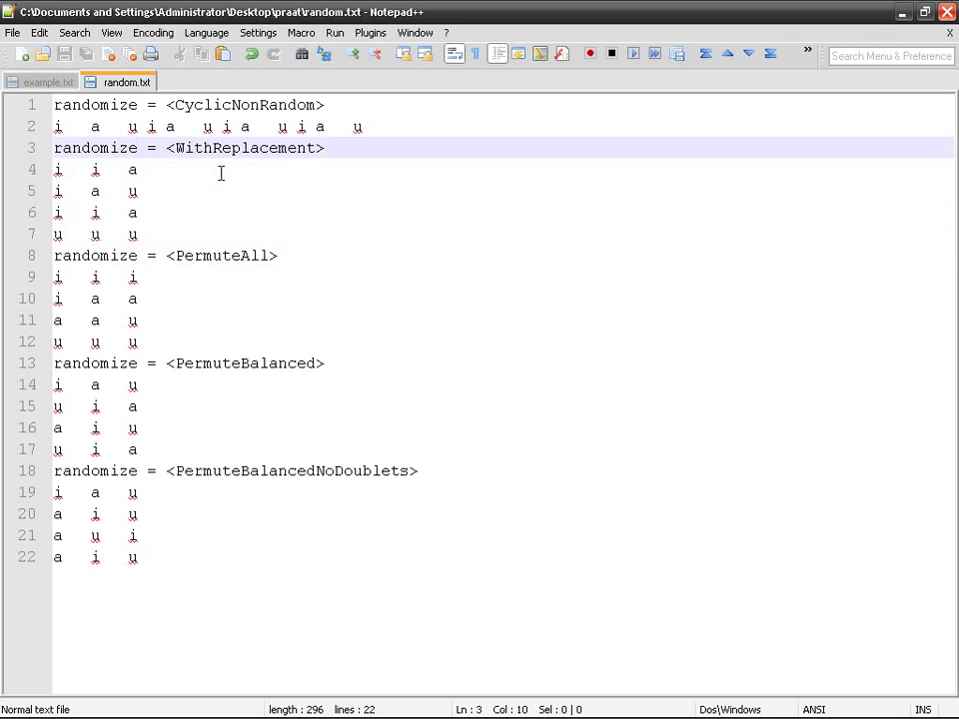
pyautogui.press('Down')
pyautogui.press('Down')
pyautogui.press('Down')
pyautogui.press('Down')
pyautogui.press('Down')
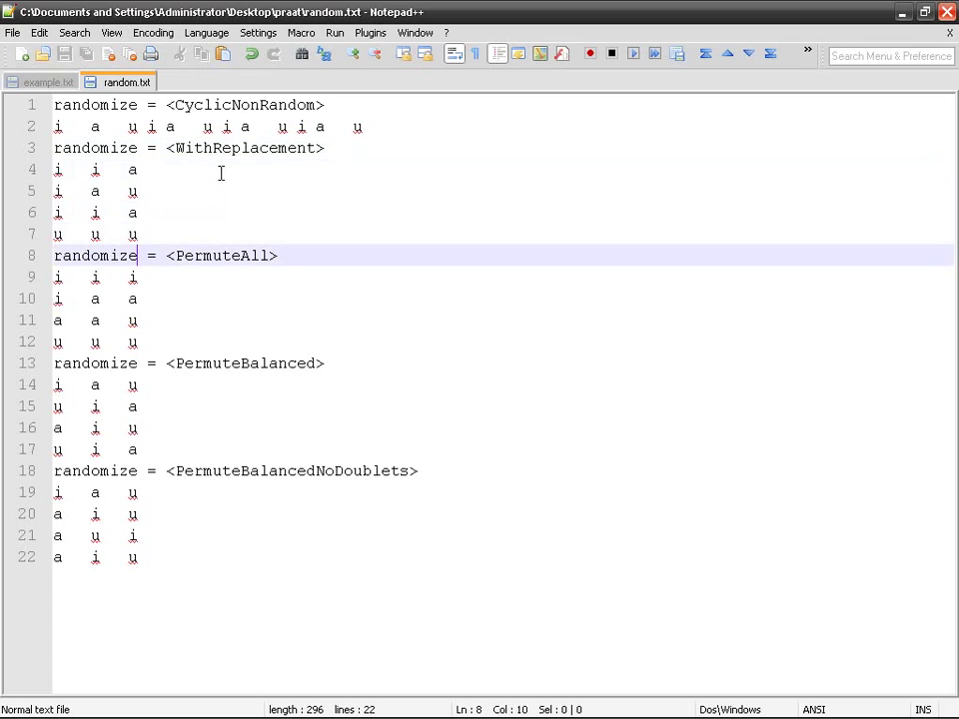
pyautogui.press('Right')
pyautogui.press('Right')
pyautogui.press('Right')
pyautogui.press('Right')
pyautogui.hotkey('ctrl', 'shift', 'Right')
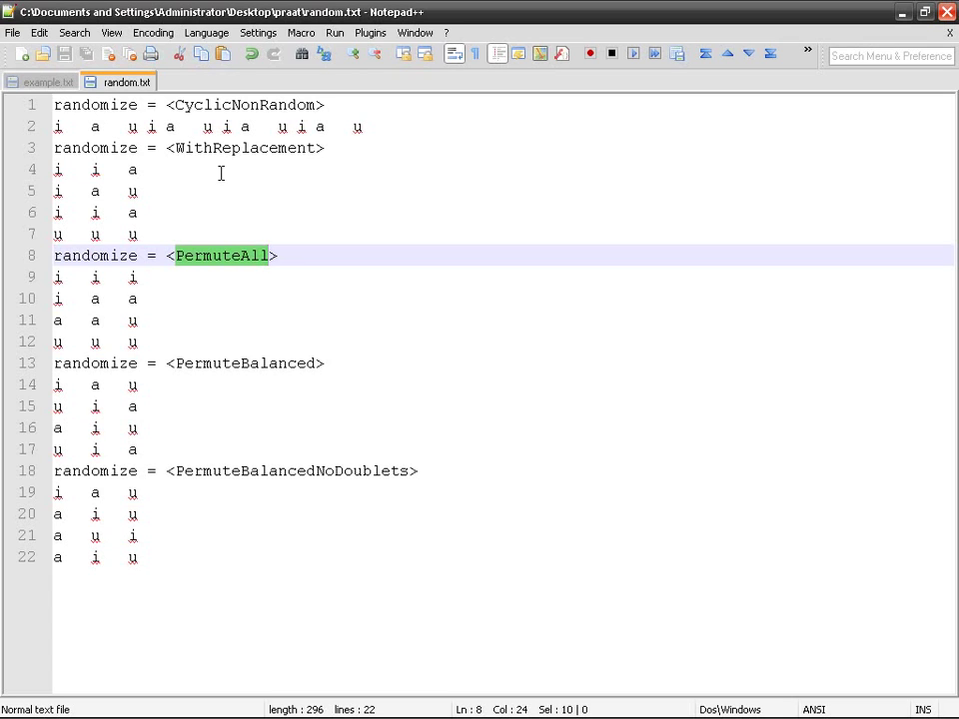
# Step: Join the four PermuteAll vowel orders onto a single line
pyautogui.press('Down')
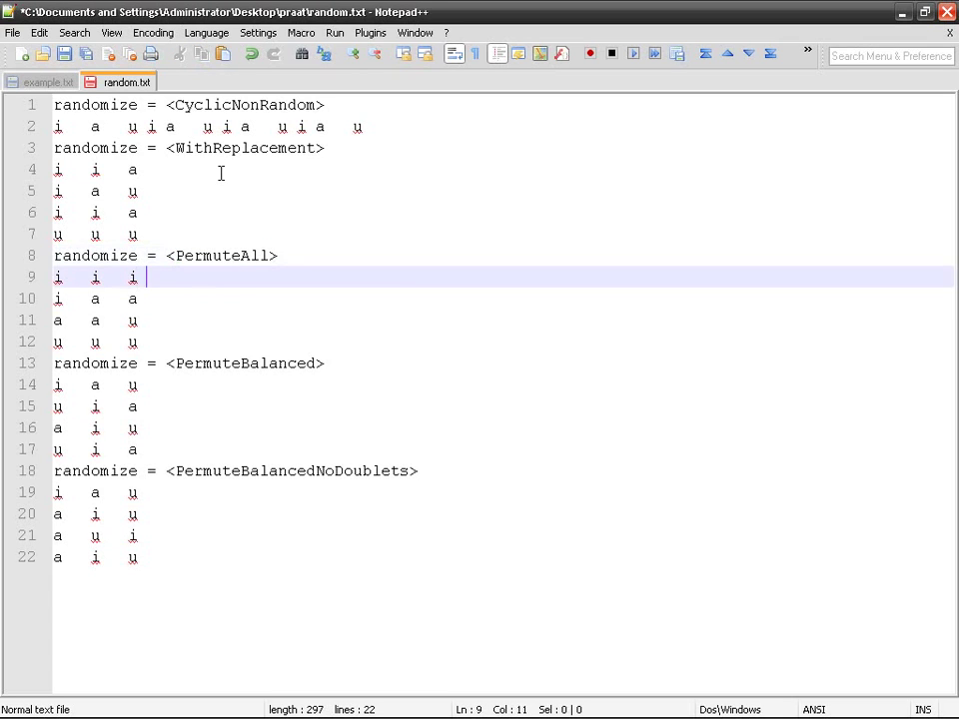
pyautogui.press('Delete')
pyautogui.press('End')
pyautogui.press('Delete')
pyautogui.press('End')
pyautogui.press('Delete')
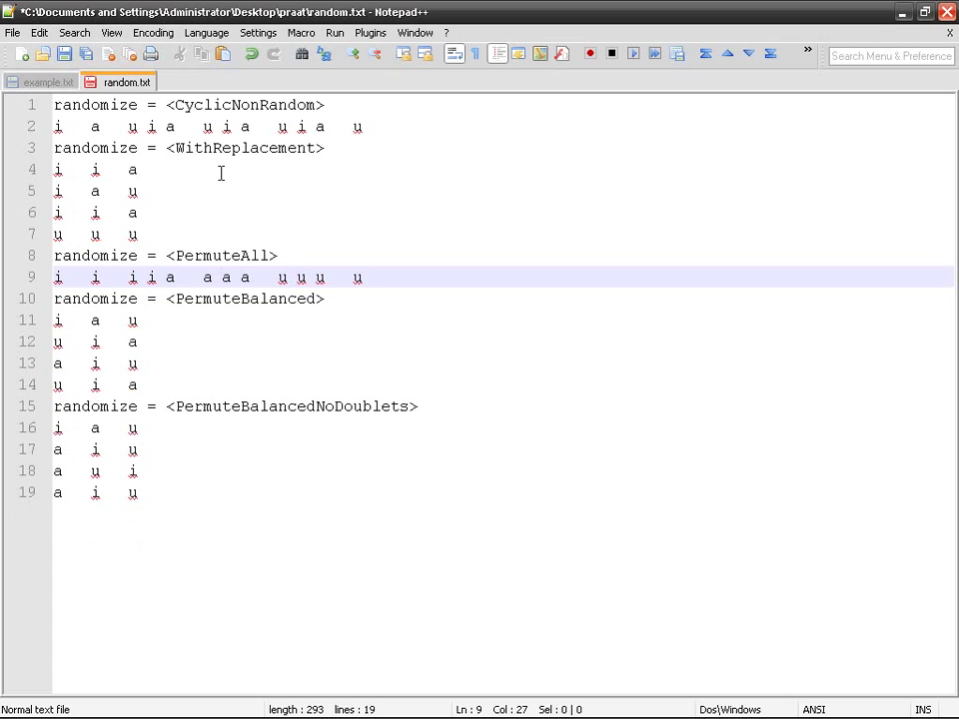
pyautogui.press('End')
# Step: Join the four WithReplacement orders onto one line, then select the merged PermuteAll line
pyautogui.click(183, 170)
pyautogui.press('Delete')
pyautogui.press('End')
pyautogui.press('Delete')
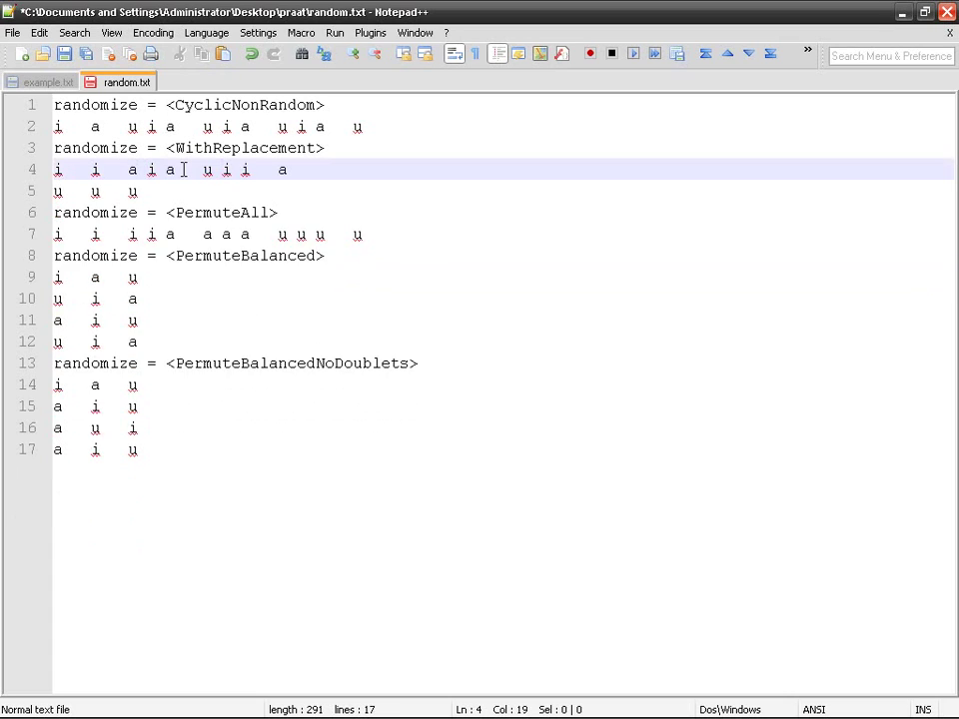
pyautogui.press('End')
pyautogui.press('Delete')
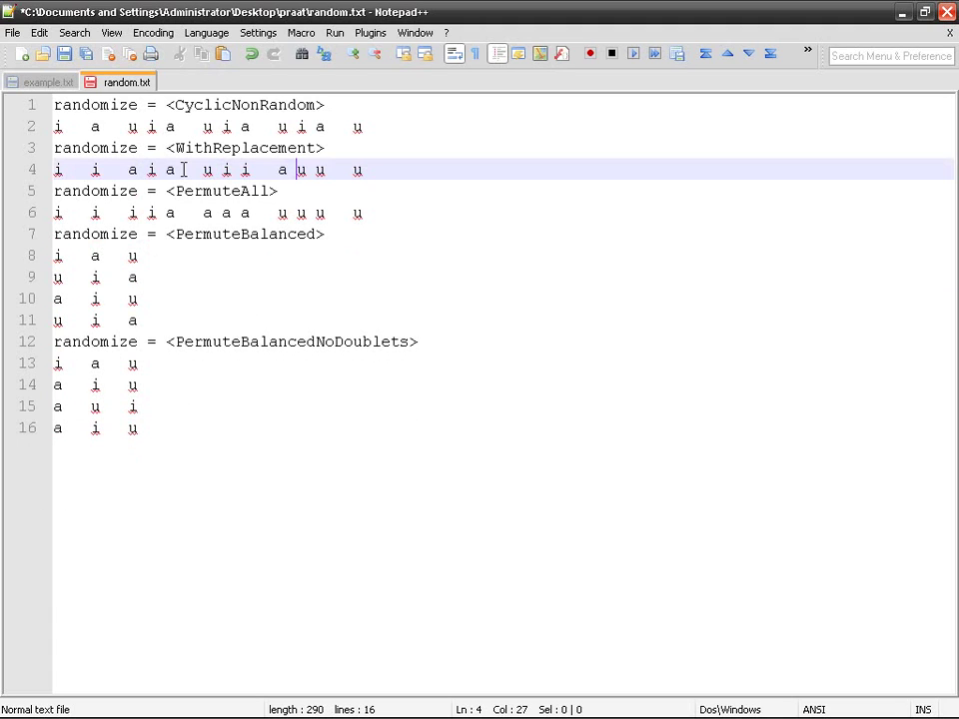
pyautogui.press('Down')
pyautogui.press('Down')
pyautogui.press('Down')
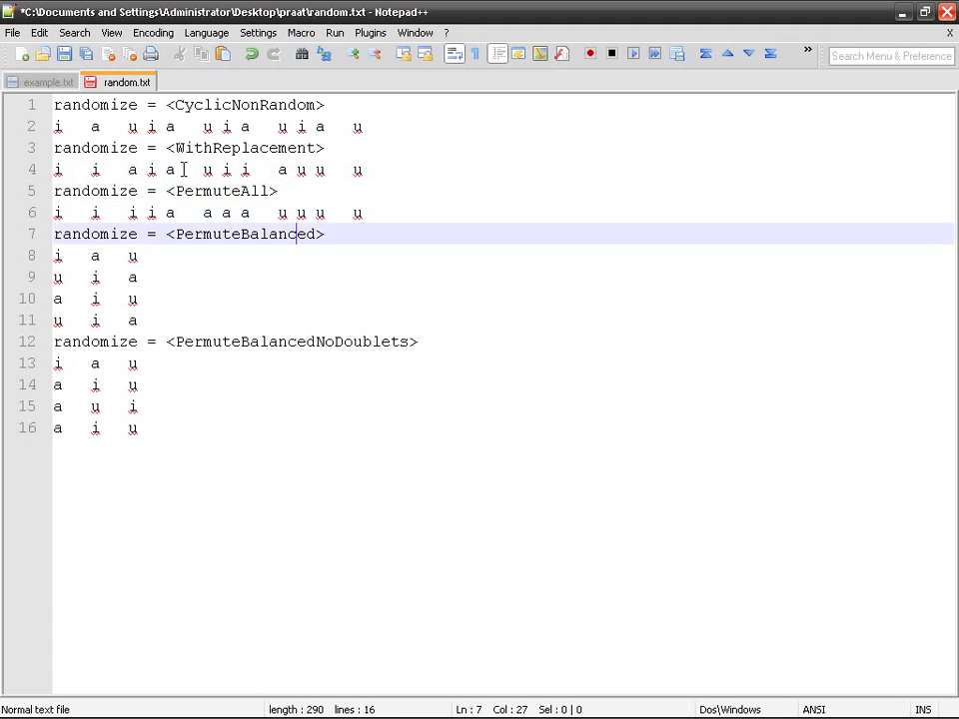
pyautogui.press('Up')
pyautogui.press('Home')
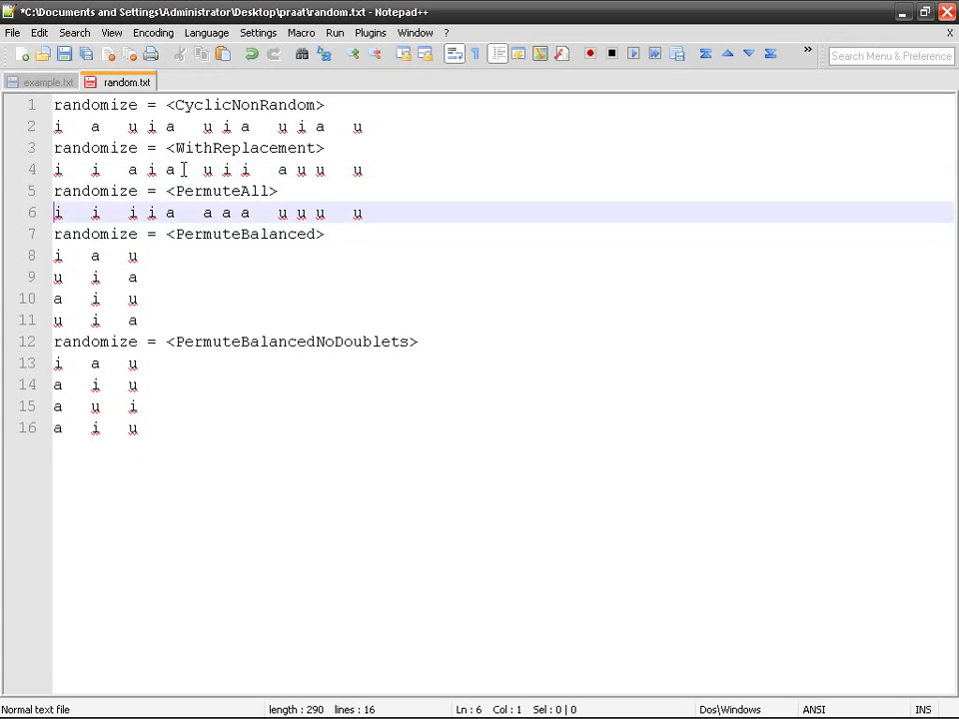
pyautogui.hotkey('shift', 'End')
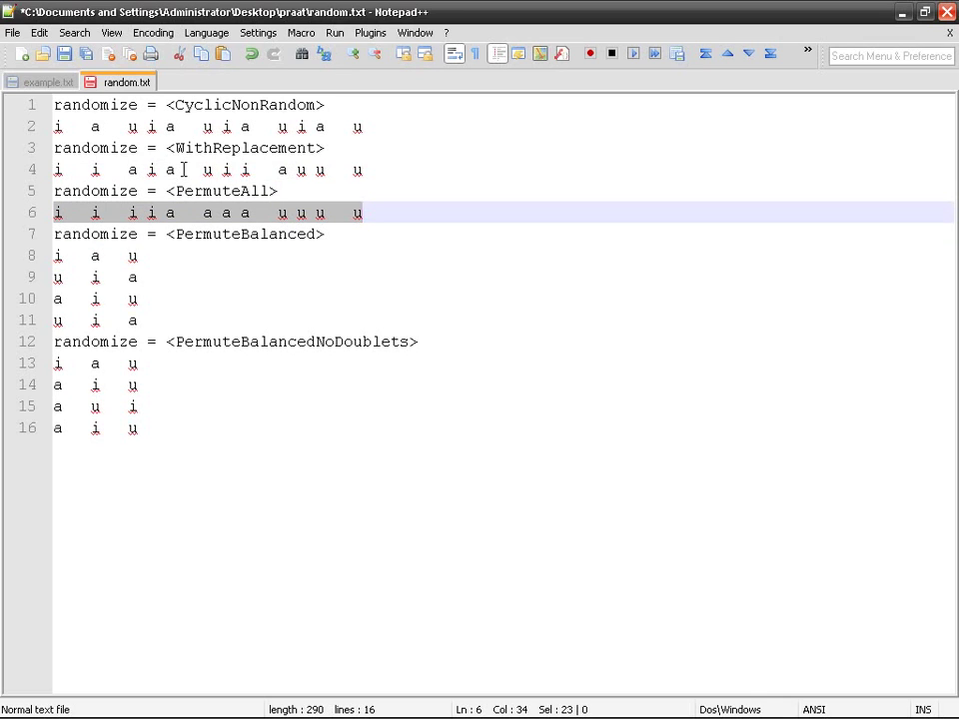
# Step: Check example.txt's replication count of 4, then select the first PermuteBalanced order in random.txt
pyautogui.press('Down')
pyautogui.press('Down')
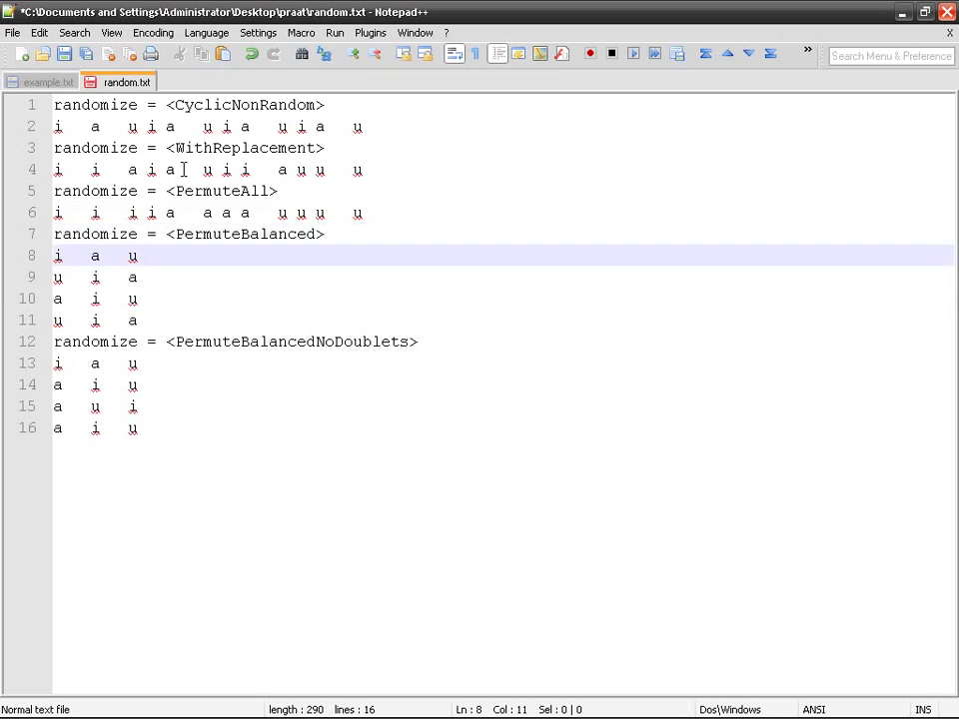
pyautogui.press('Home')
pyautogui.click(45, 82)
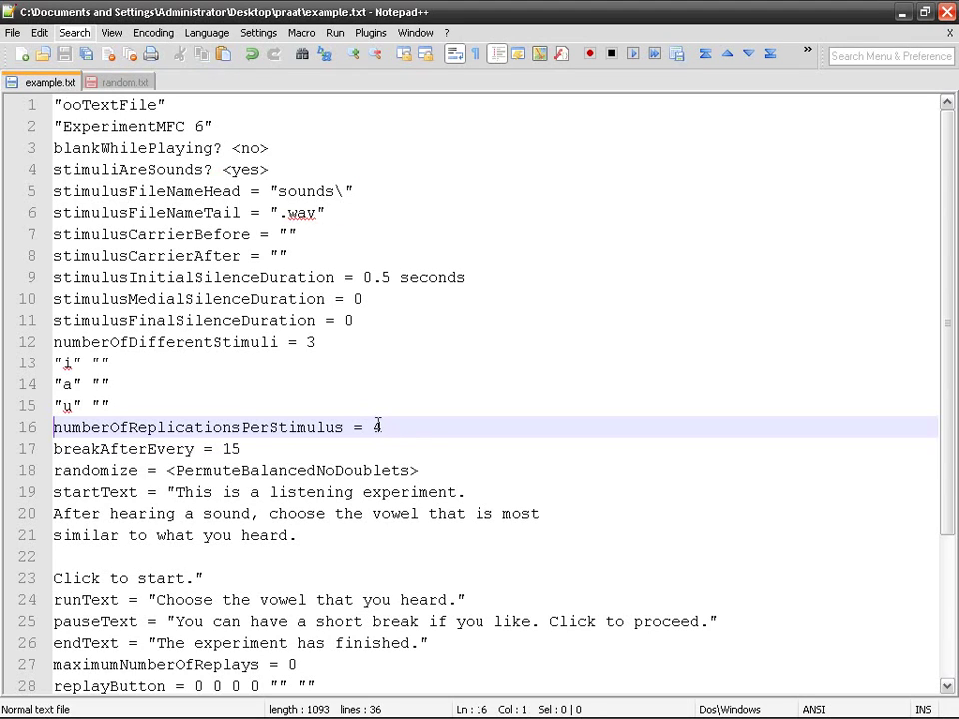
pyautogui.moveTo(377, 426); pyautogui.dragTo(387, 427)
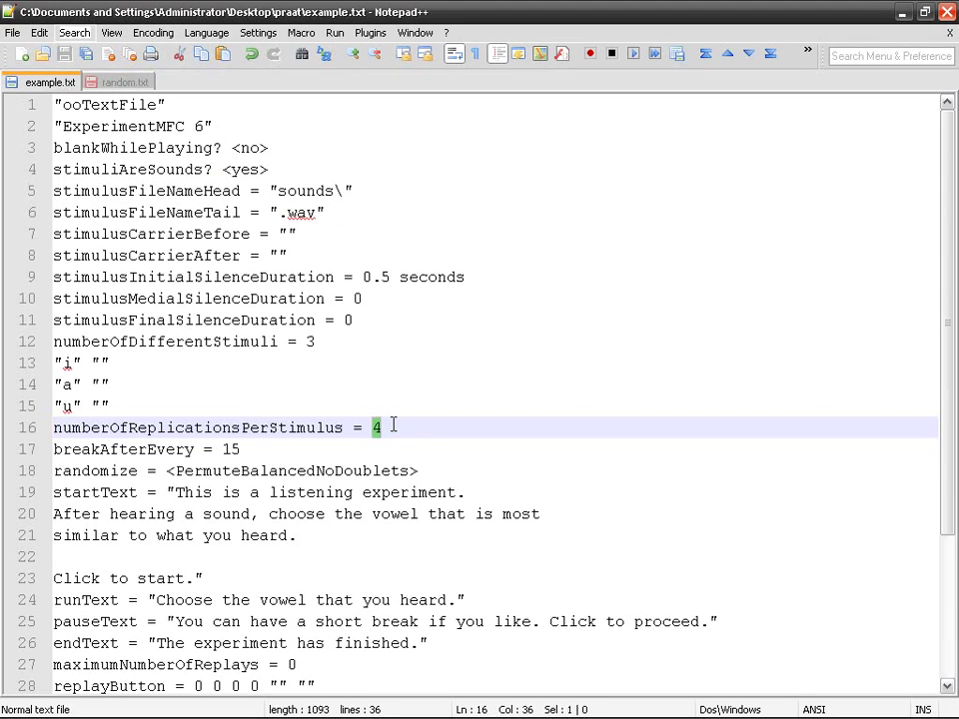
pyautogui.click(124, 82)
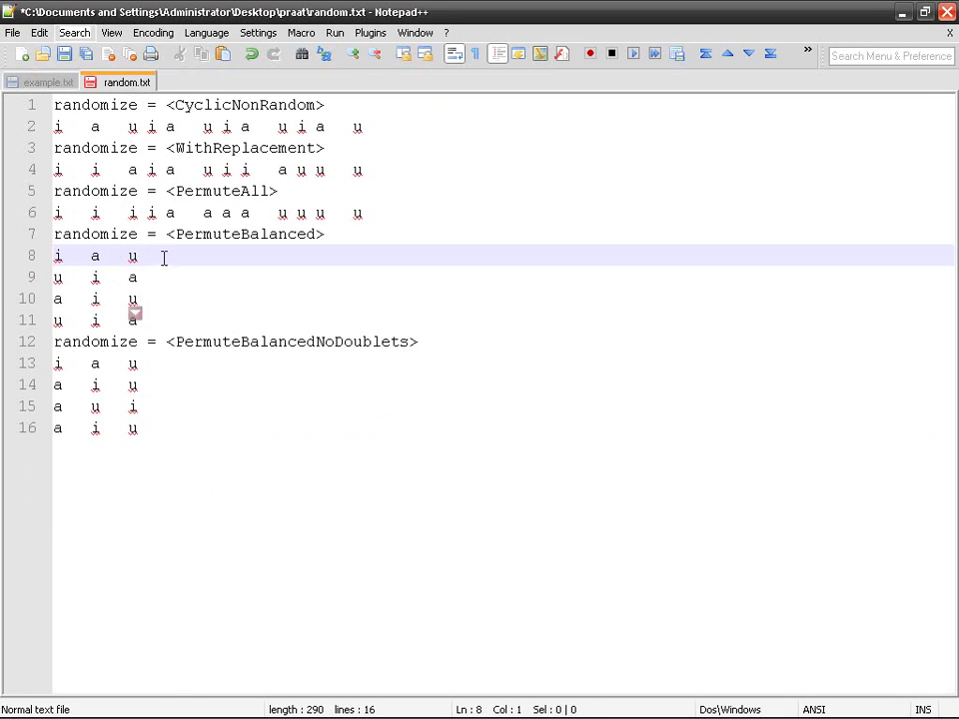
pyautogui.moveTo(164, 257); pyautogui.dragTo(38, 254)
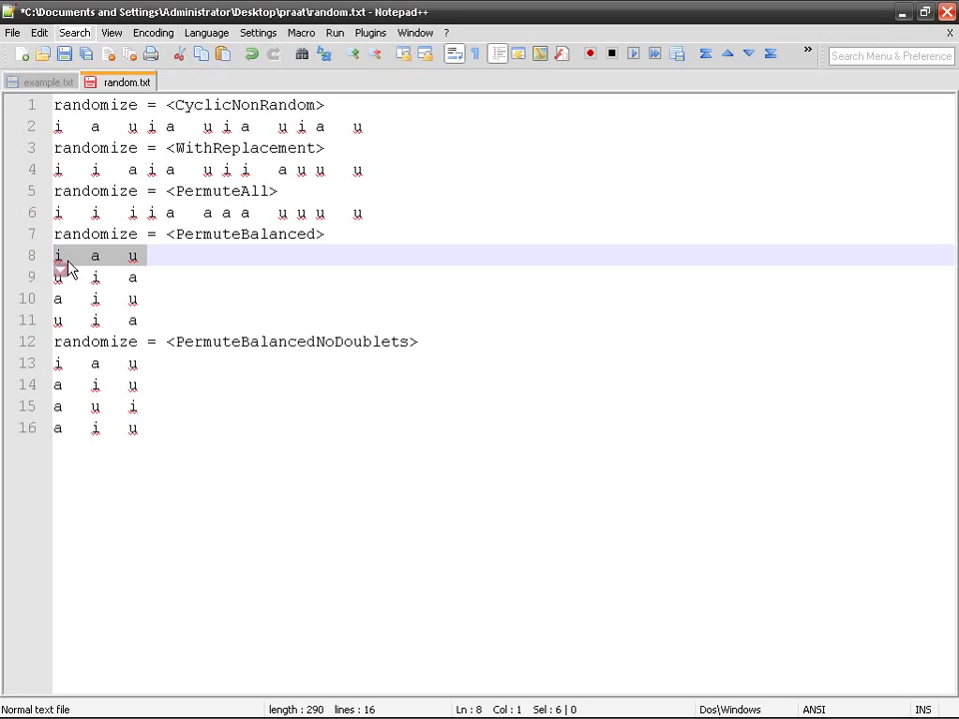
# Step: Join the four PermuteBalanced vowel orders onto line 8
pyautogui.click(178, 283)
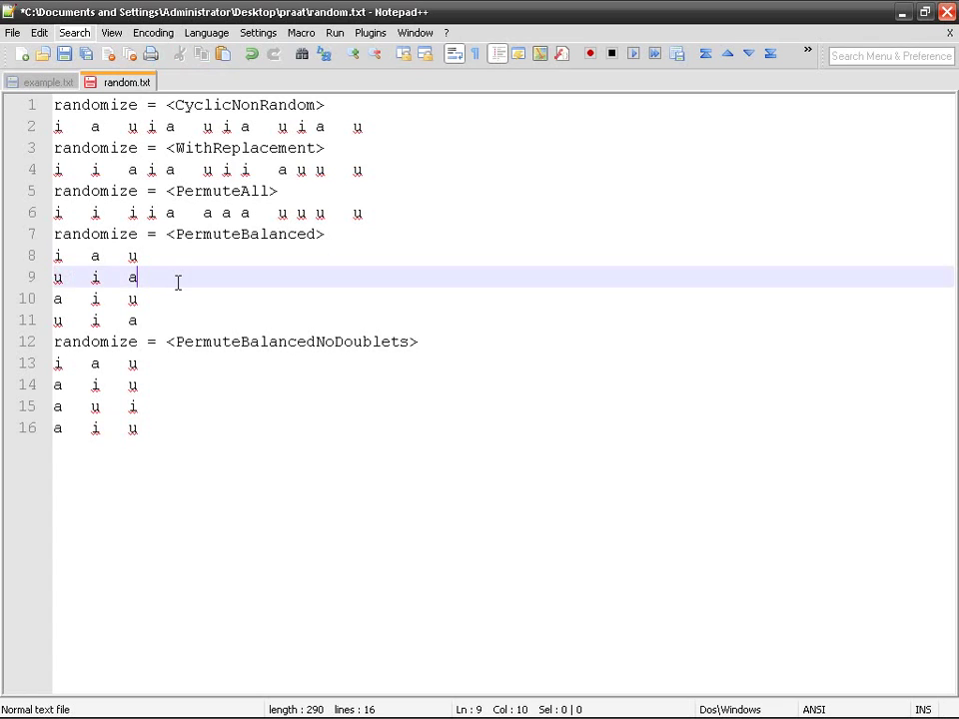
pyautogui.click(186, 253)
pyautogui.moveTo(186, 253); pyautogui.dragTo(58, 266)
pyautogui.moveTo(179, 281); pyautogui.dragTo(38, 278)
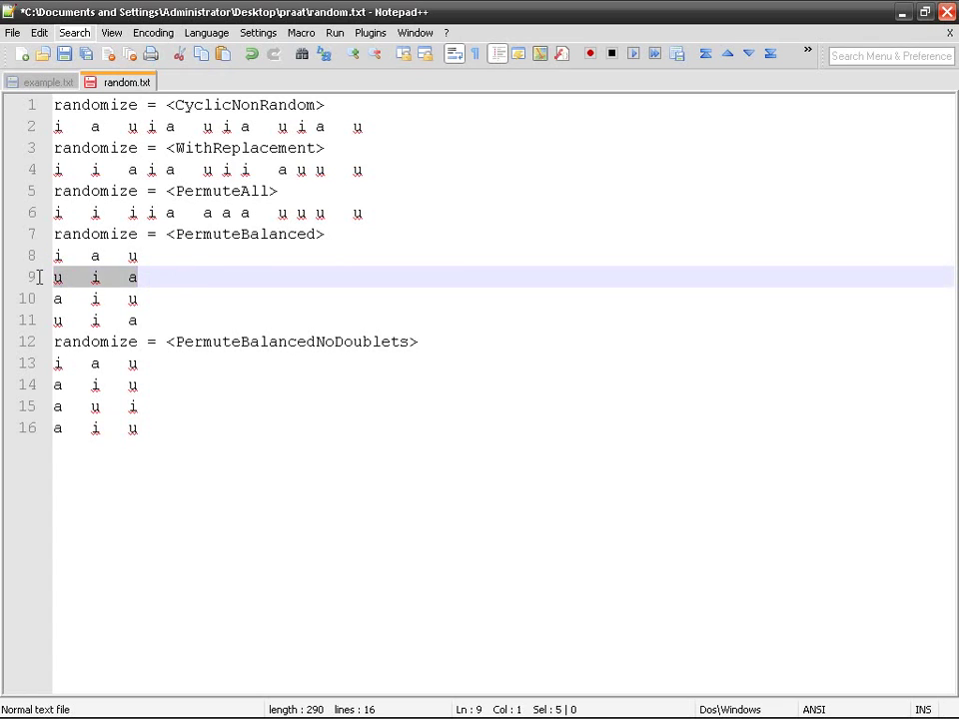
pyautogui.click(167, 303)
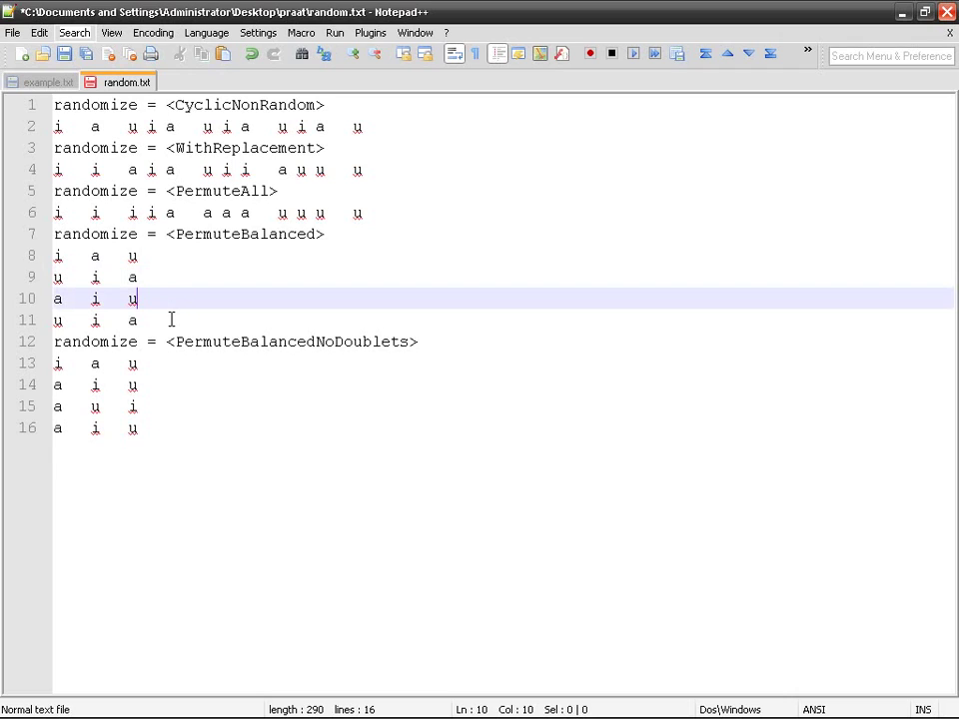
pyautogui.click(184, 253)
pyautogui.press('Delete')
pyautogui.press('End')
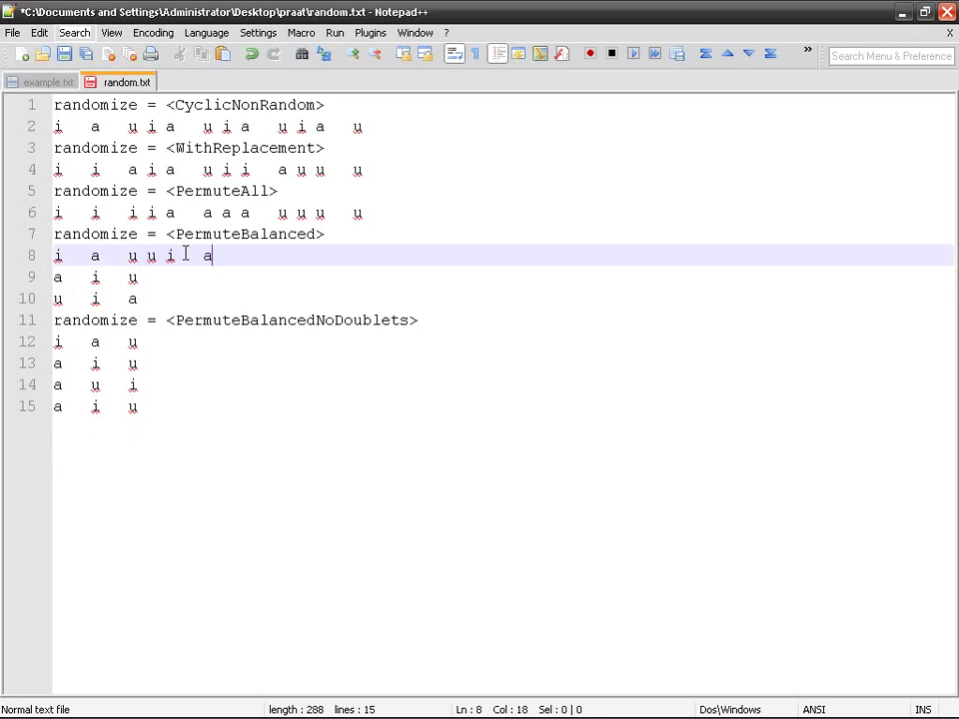
pyautogui.press('Delete')
pyautogui.press('End')
pyautogui.press('Delete')
pyautogui.press('End')
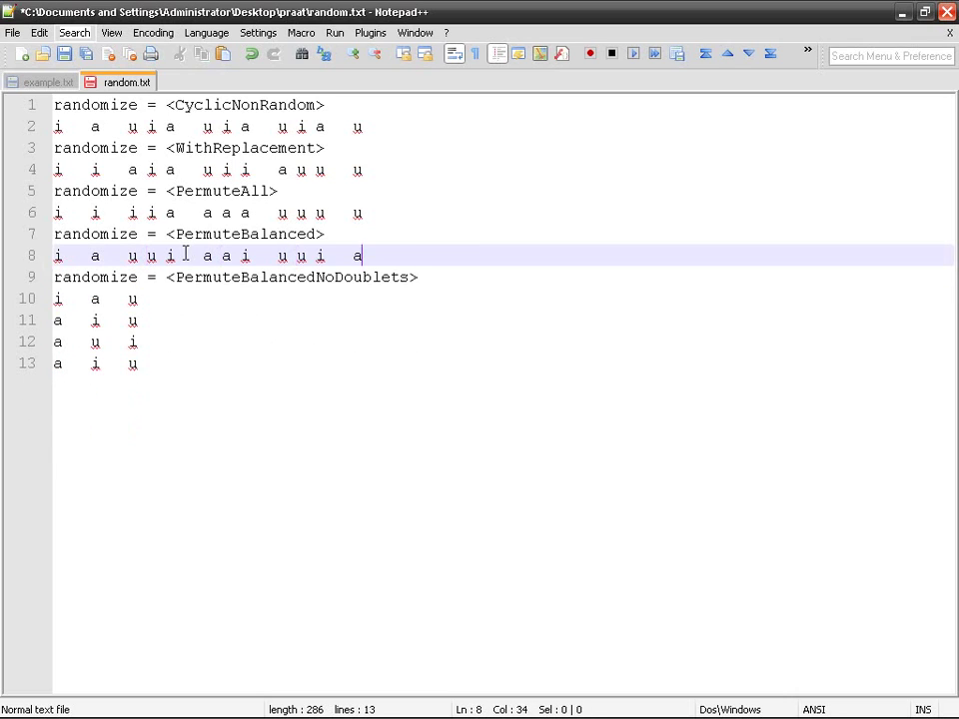
# Step: Save random.txt and select the merged PermuteBalanced line
pyautogui.click(461, 276)
pyautogui.hotkey('ctrl', 's')
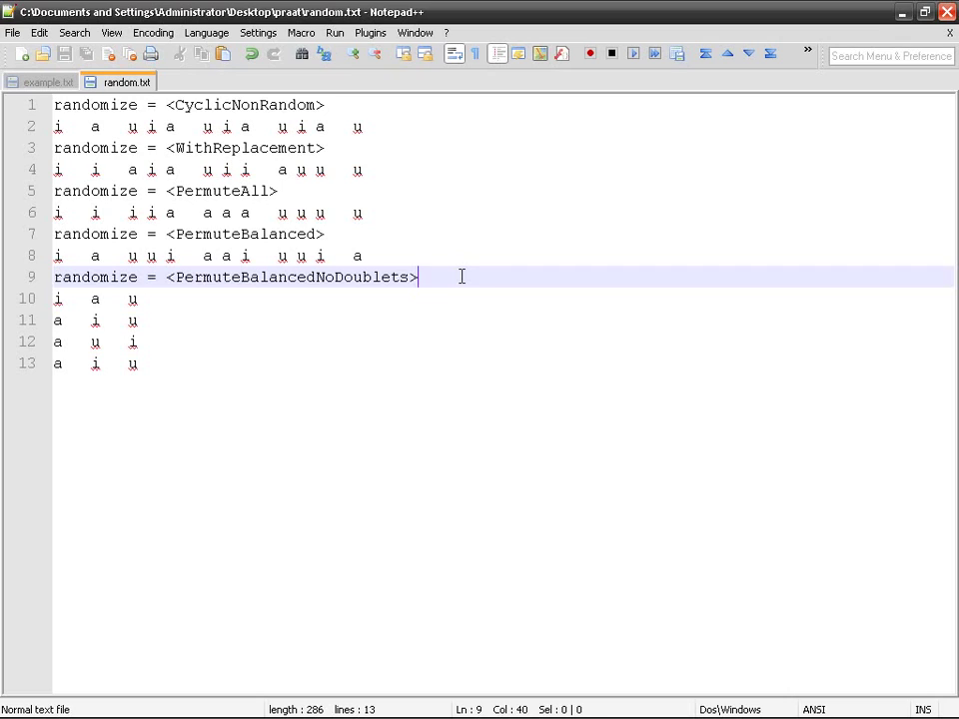
pyautogui.press('Home')
pyautogui.press('Up')
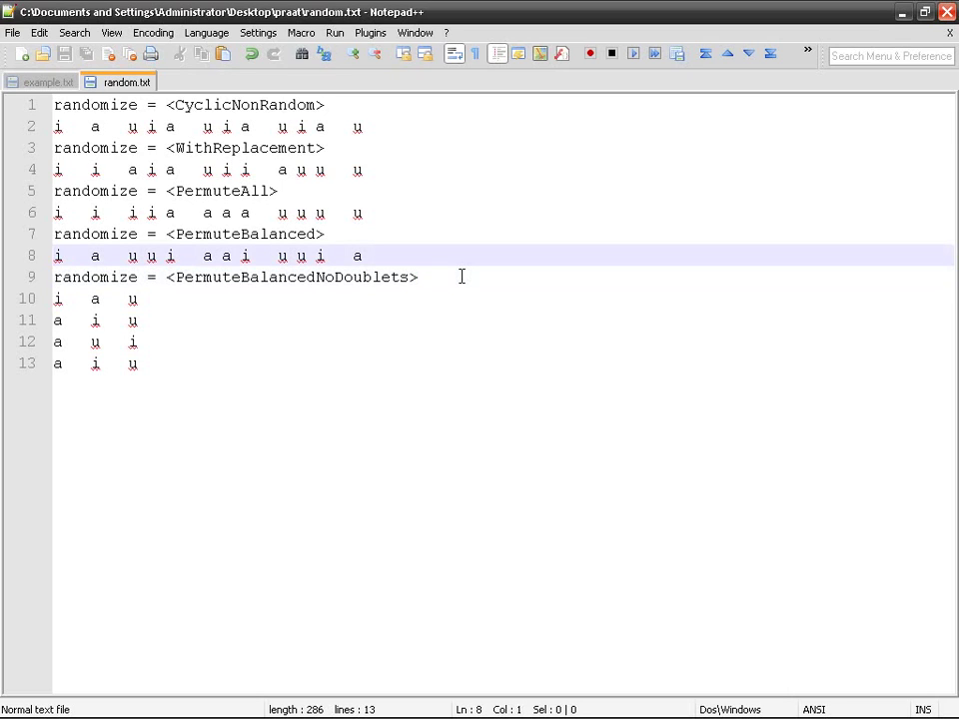
pyautogui.hotkey('shift', 'End')
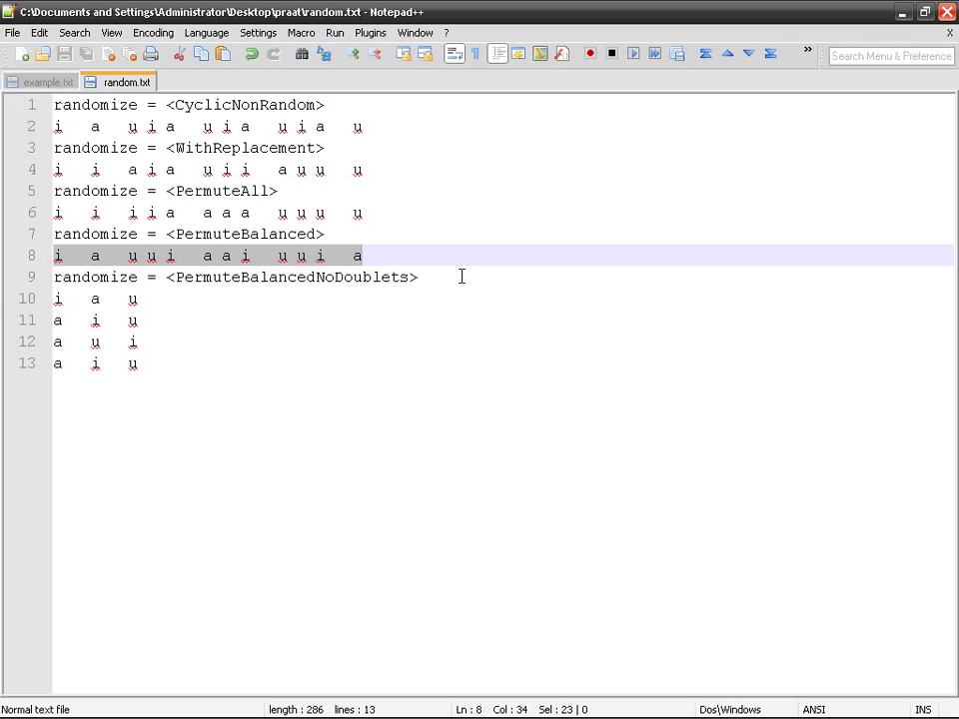
# Step: Select the PermuteBalancedNoDoublets heading, then its order rows i a u, a u i and a i u
pyautogui.doubleClick(309, 274)
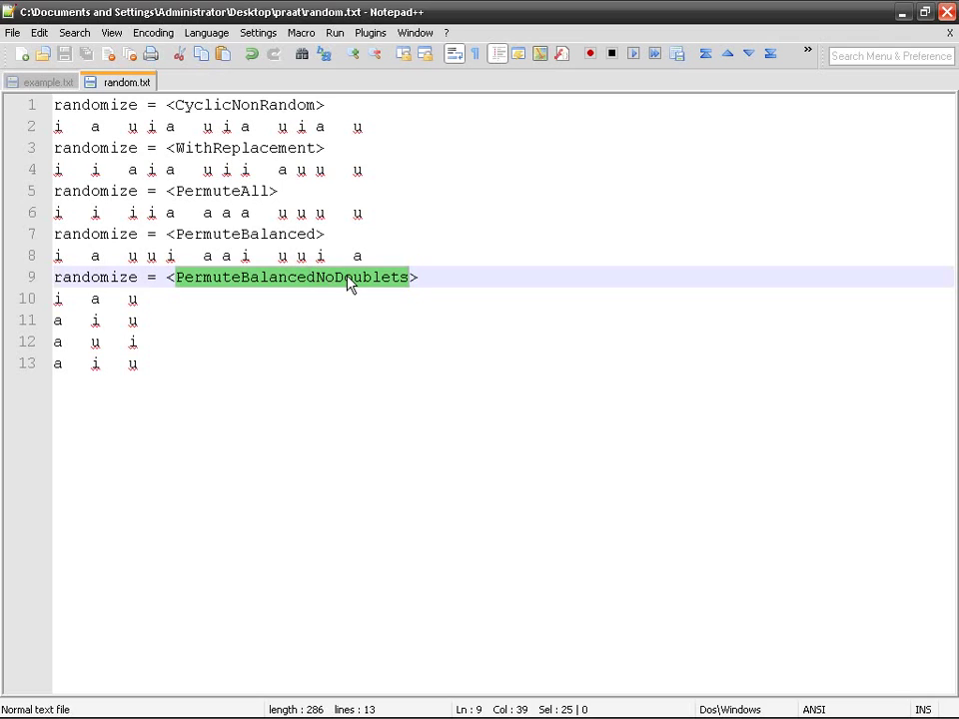
pyautogui.click(298, 279)
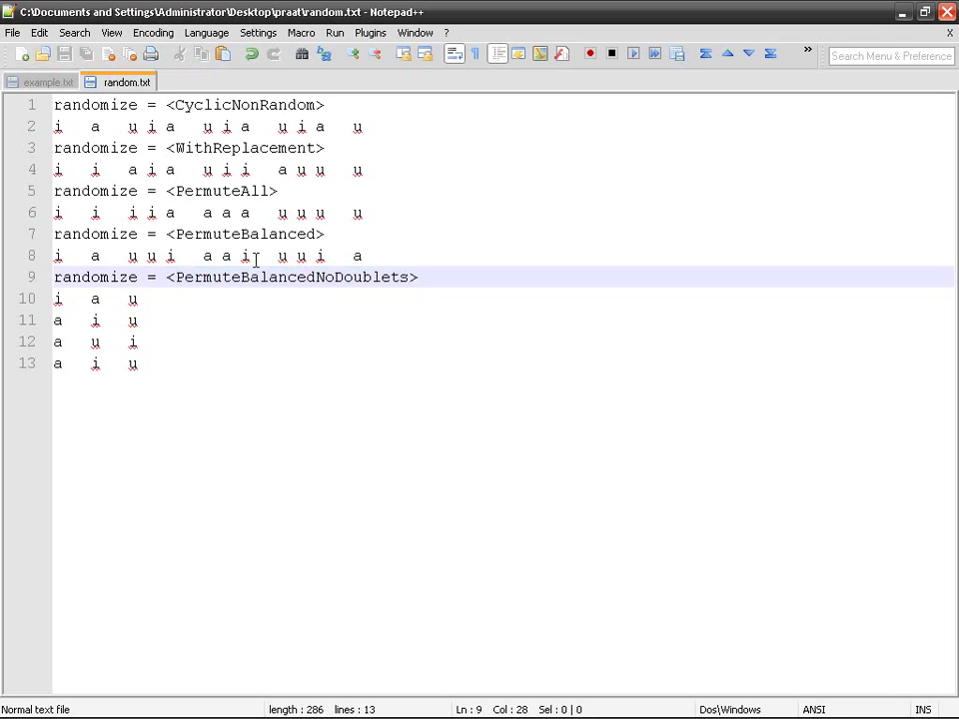
pyautogui.moveTo(174, 306); pyautogui.dragTo(28, 320)
pyautogui.moveTo(154, 337); pyautogui.dragTo(30, 340)
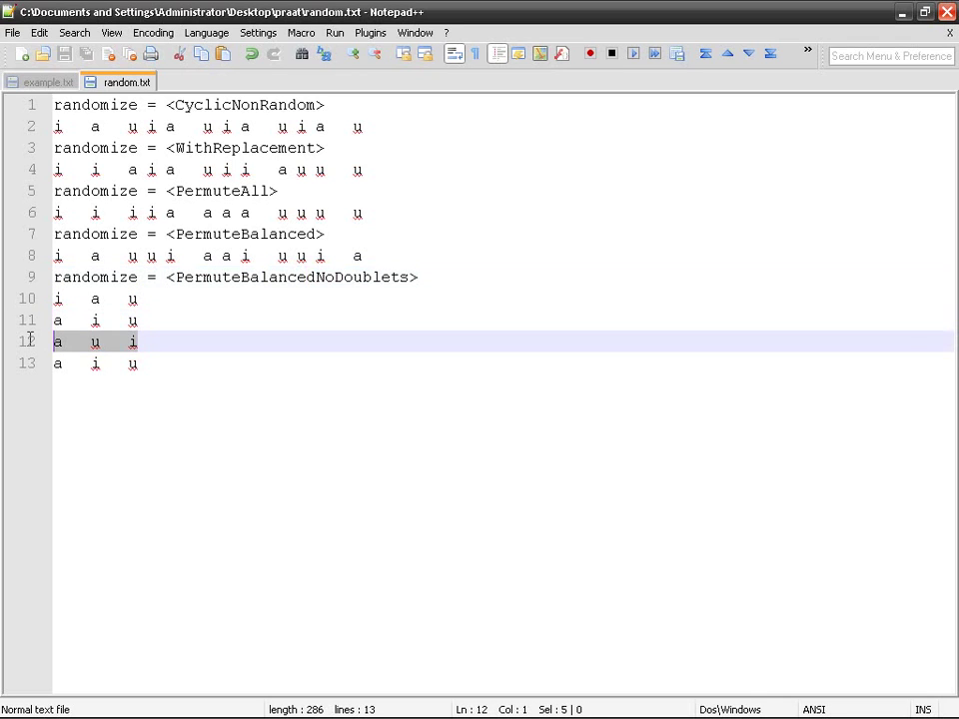
pyautogui.moveTo(164, 357); pyautogui.dragTo(36, 367)
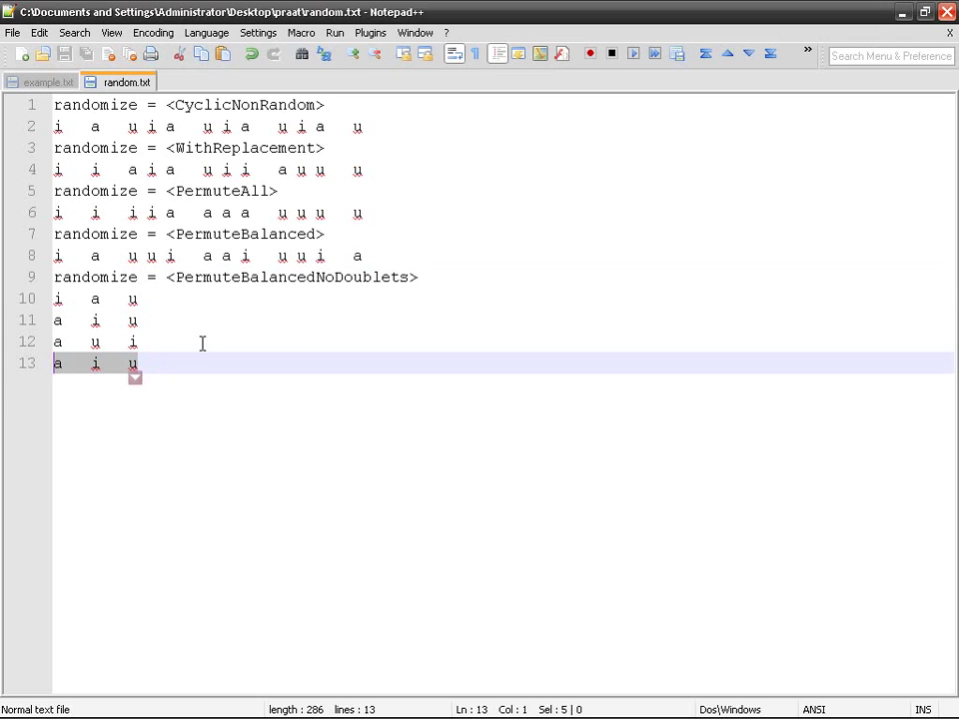
# Step: Join the remaining PermuteBalancedNoDoublets order rows onto line 10, separated by spaces
pyautogui.press('End')
pyautogui.press('Delete')
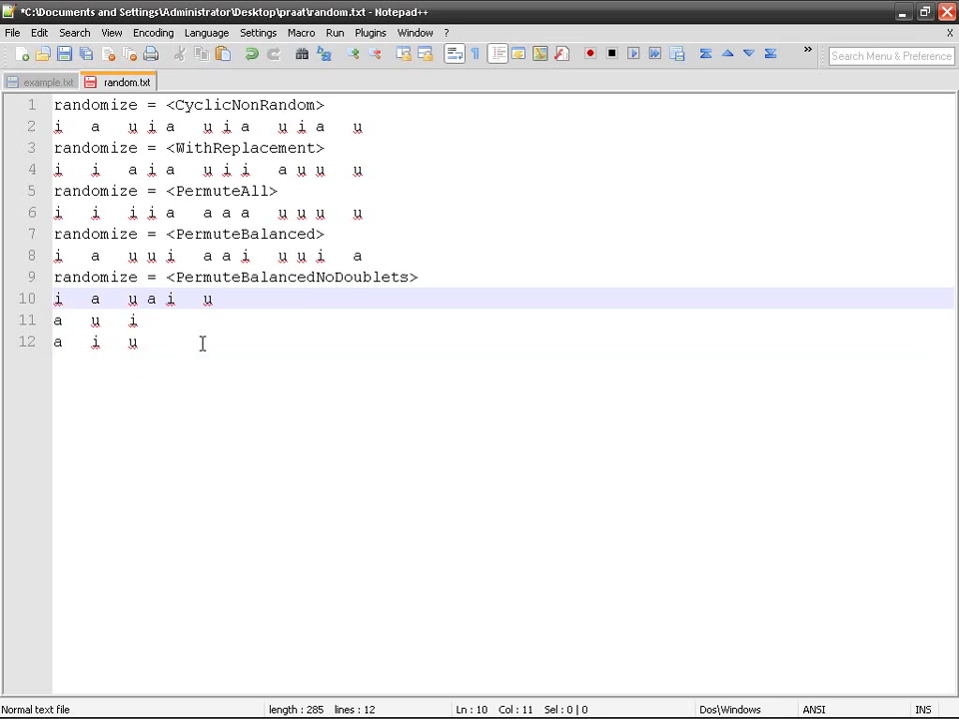
pyautogui.press('End')
pyautogui.press('Delete')
pyautogui.press('End')
pyautogui.press('Delete')
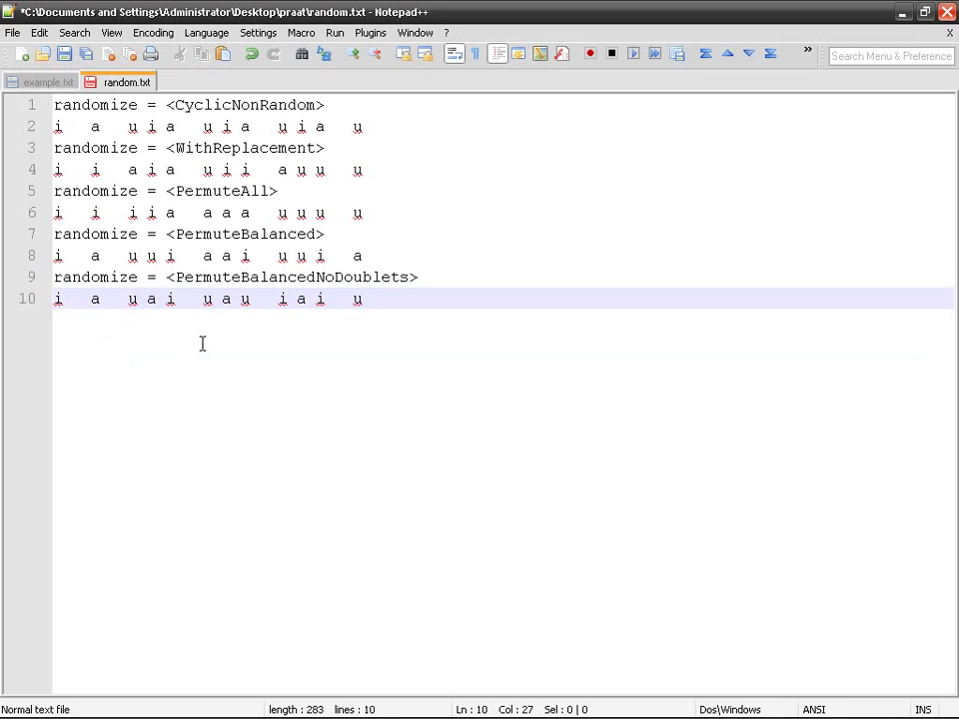
pyautogui.press('End')
# Step: Check the joined order on line 10, select the first group i a u, and save random.txt
pyautogui.press('Home')
pyautogui.hotkey('ctrl', 'Right')
pyautogui.hotkey('ctrl', 'Right')
pyautogui.hotkey('ctrl', 'Right')
pyautogui.hotkey('ctrl', 'Left')
pyautogui.press('Home')
pyautogui.hotkey('ctrl', 'shift', 'Right')
pyautogui.hotkey('ctrl', 'shift', 'Right')
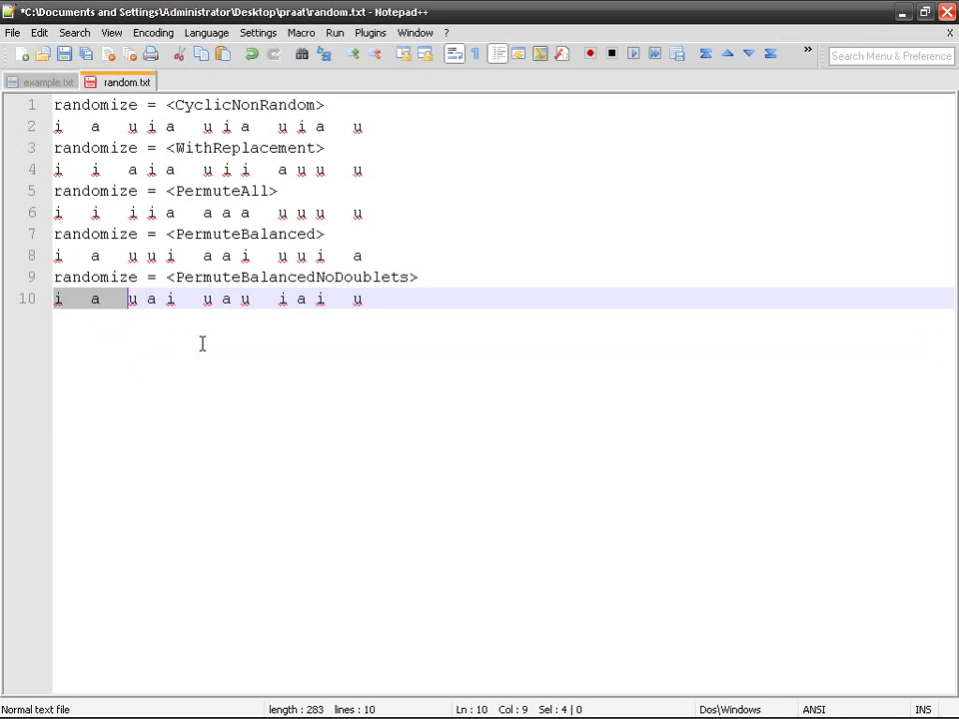
pyautogui.hotkey('shift', 'Right')
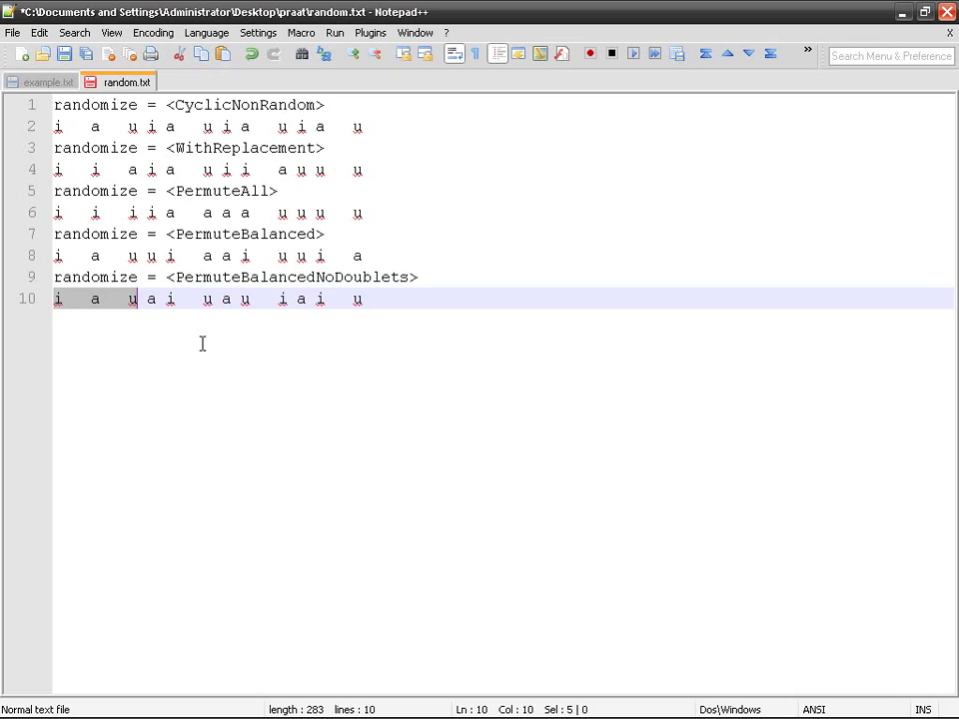
pyautogui.hotkey('ctrl', 's')
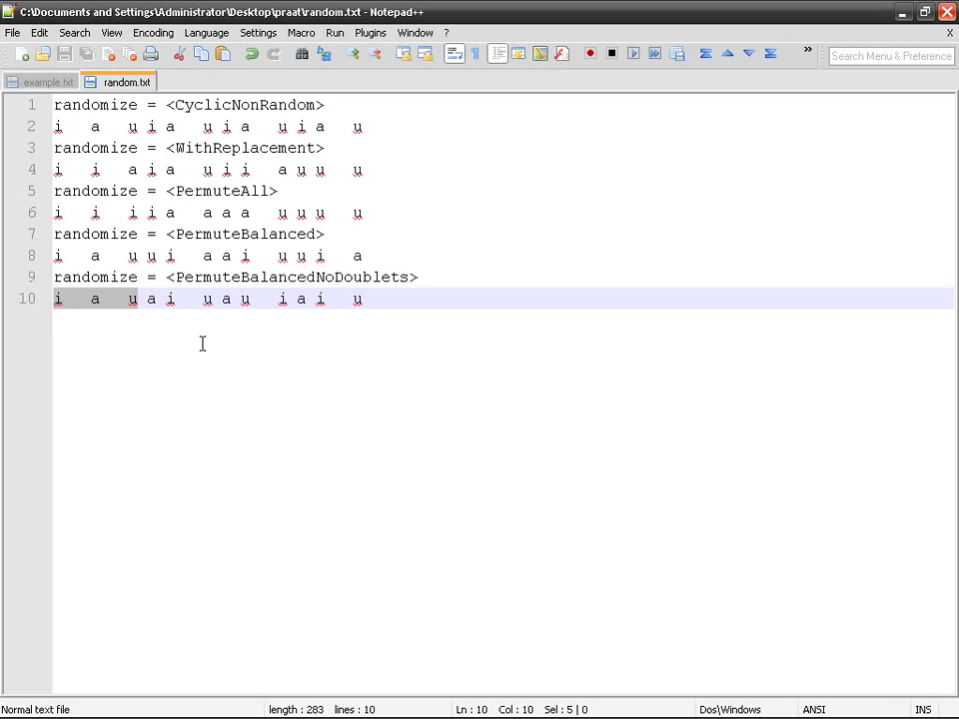
pyautogui.moveTo(391, 300); pyautogui.dragTo(3, 284)
pyautogui.moveTo(62, 296); pyautogui.dragTo(80, 302)
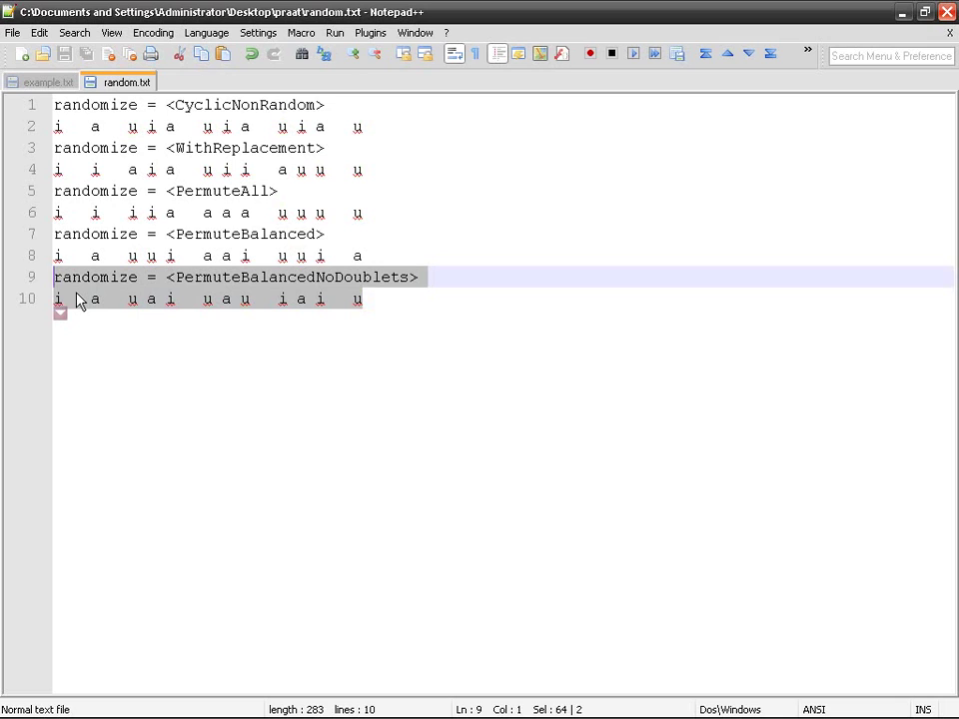
pyautogui.moveTo(80, 303); pyautogui.dragTo(45, 82)
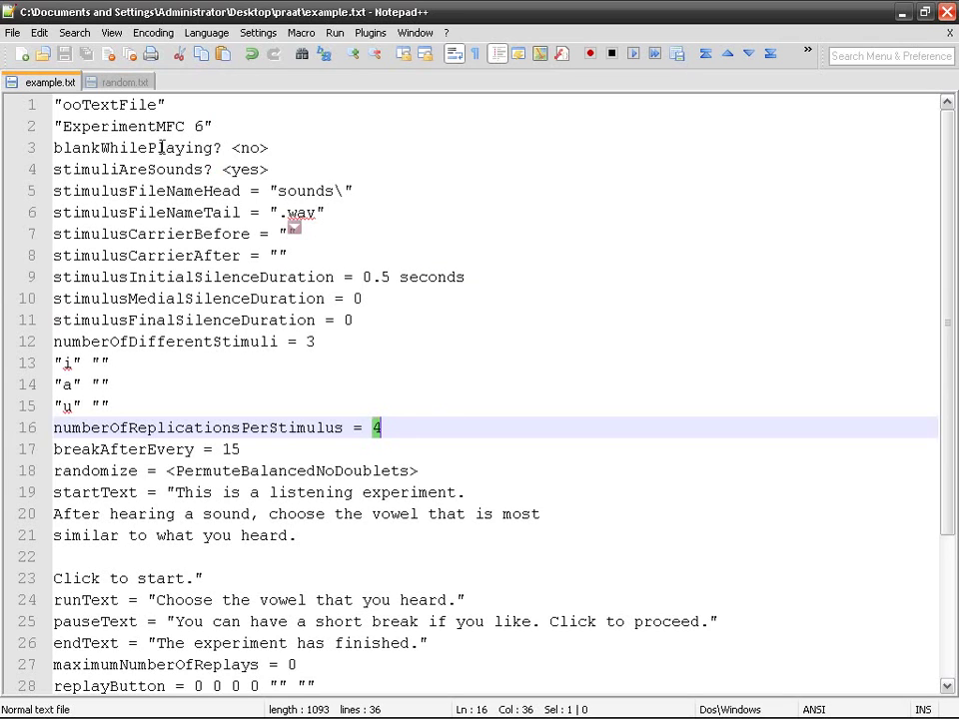
pyautogui.click(126, 82)
pyautogui.moveTo(378, 127); pyautogui.dragTo(22, 100)
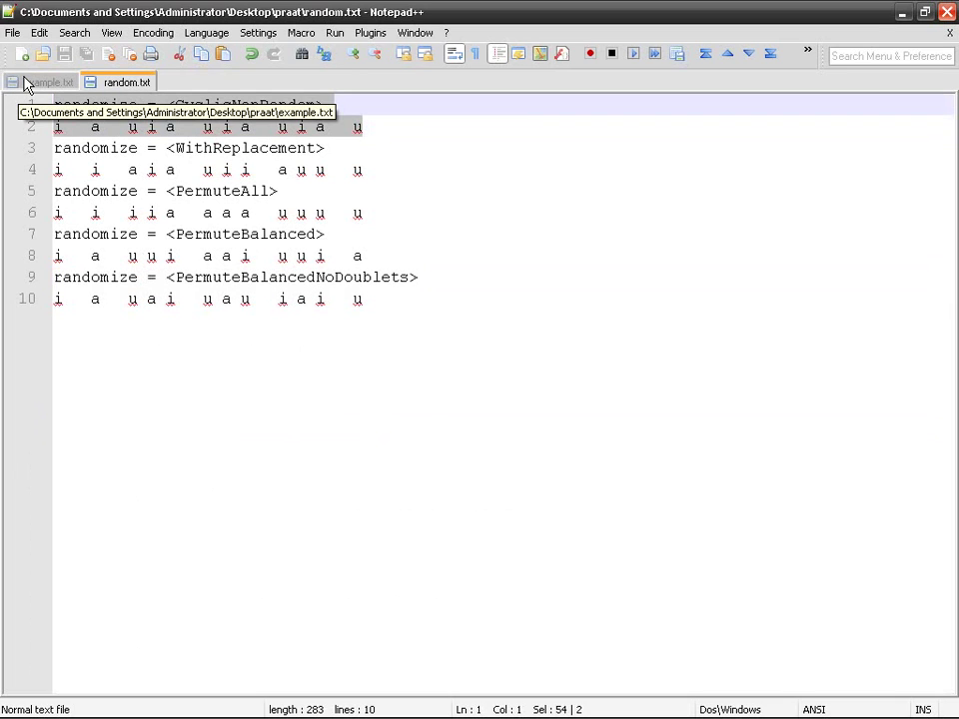
pyautogui.click(605, 702)
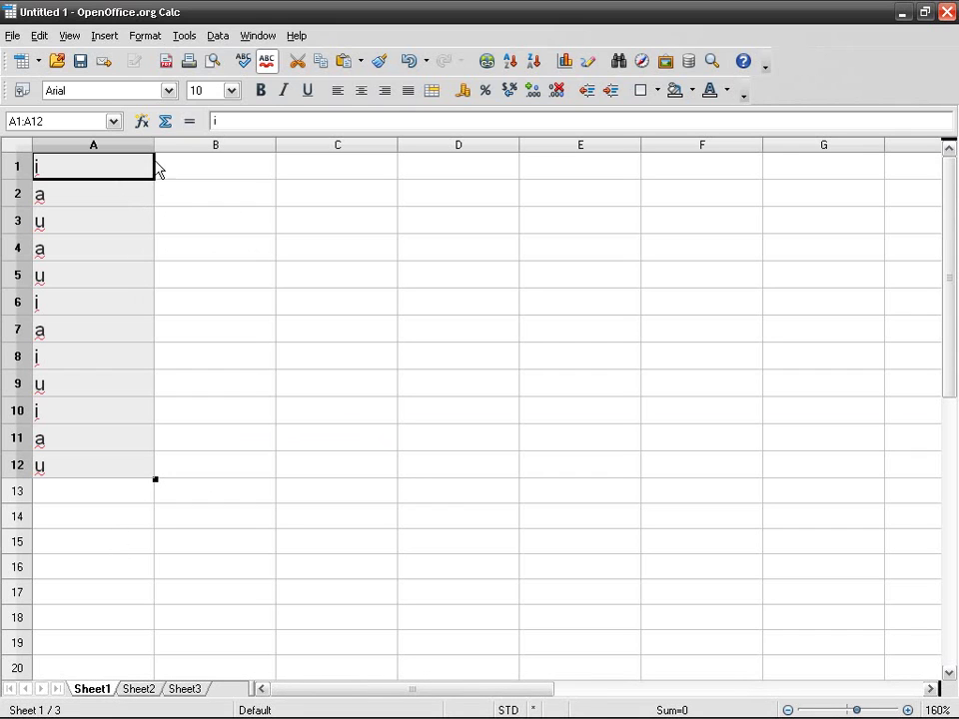
pyautogui.moveTo(154, 144); pyautogui.dragTo(73, 144)
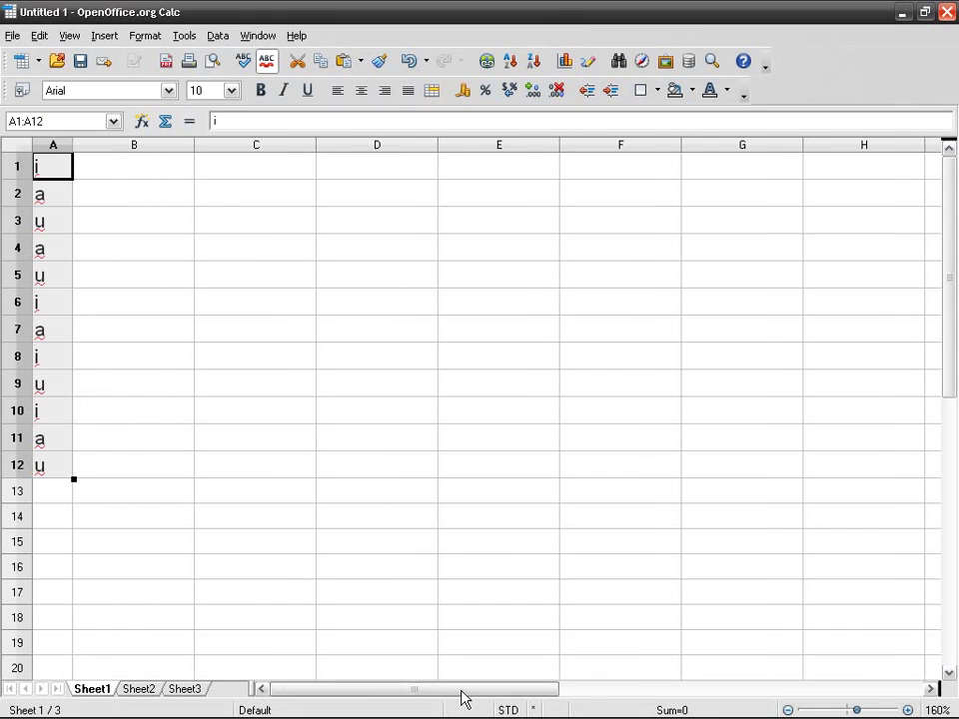
pyautogui.click(200, 702)
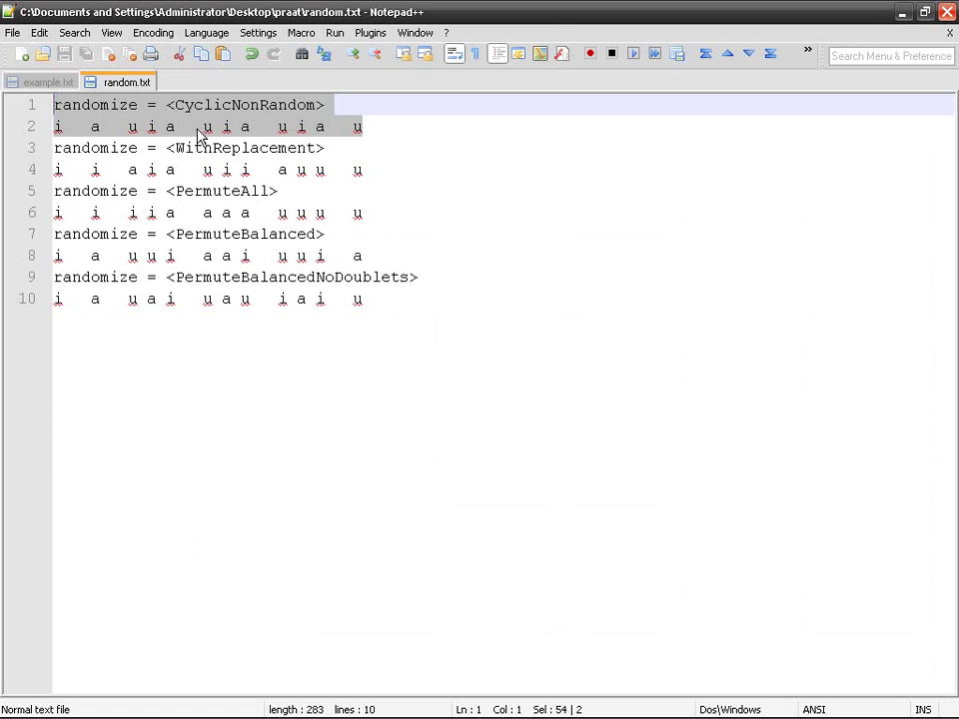
# Step: In example.txt, change the replications per stimulus from 4 to 1
pyautogui.click(45, 84)
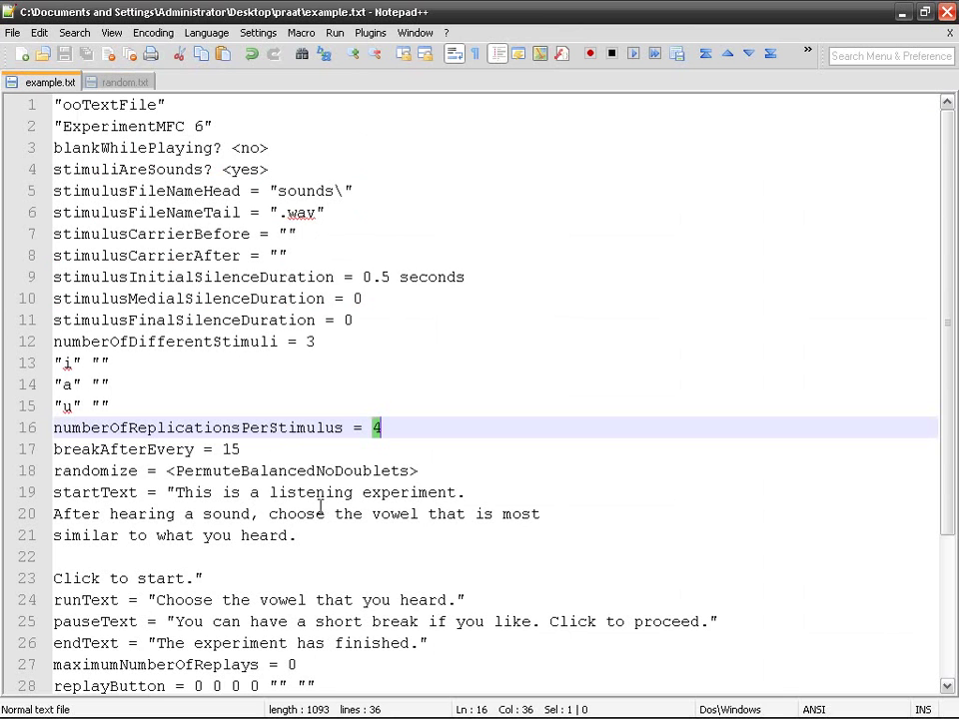
pyautogui.press('BackSpace')
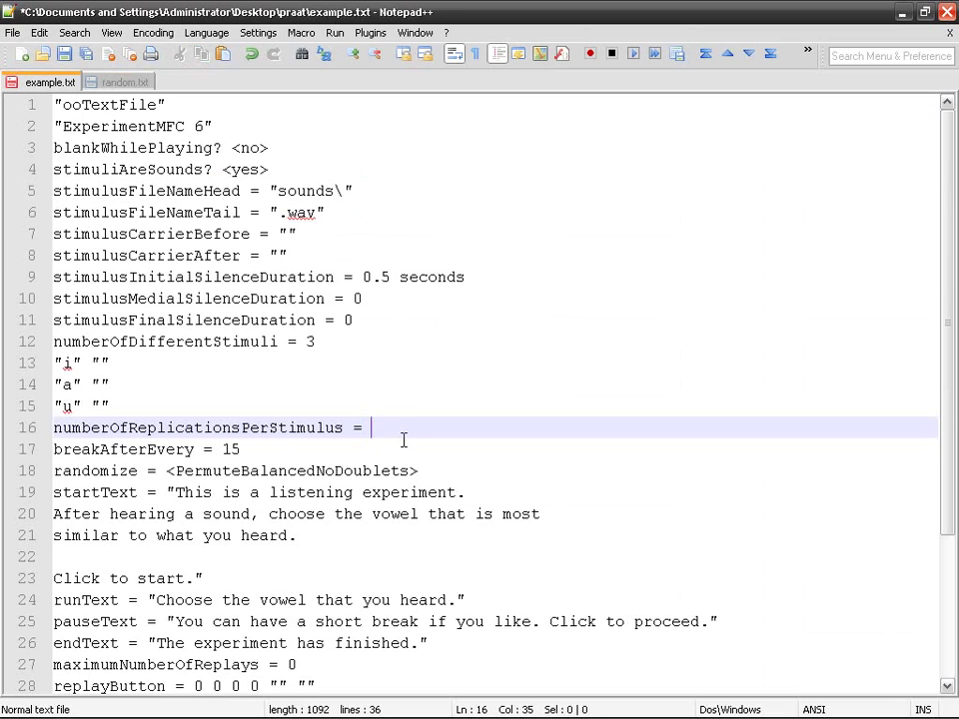
pyautogui.write('1')
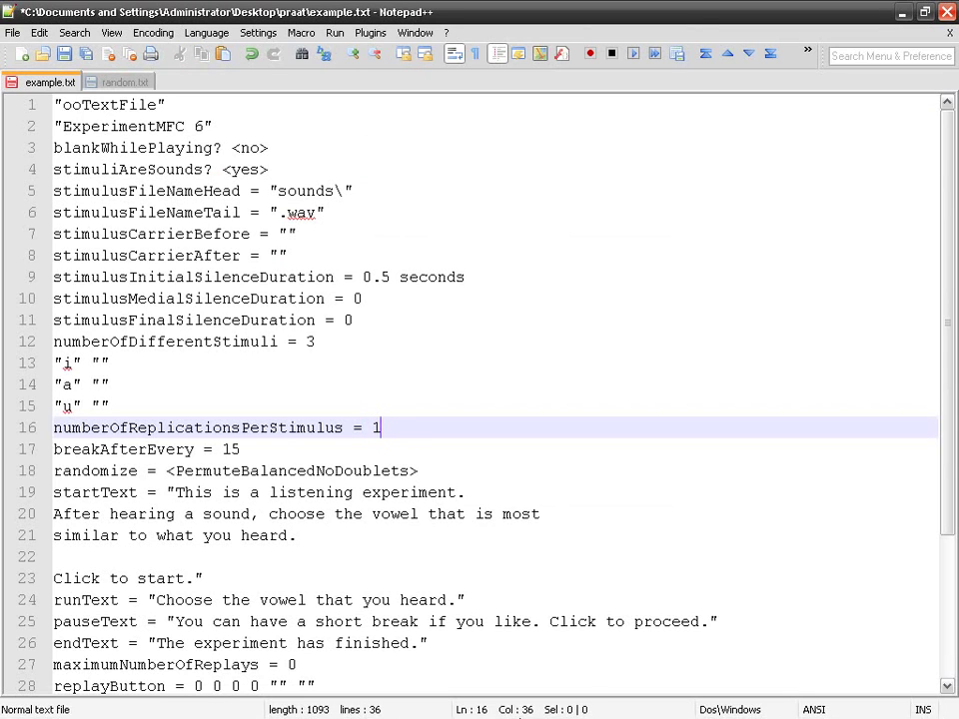
# Step: Bring the spreadsheet and then the Praat Objects window to the front
pyautogui.click(644, 702)
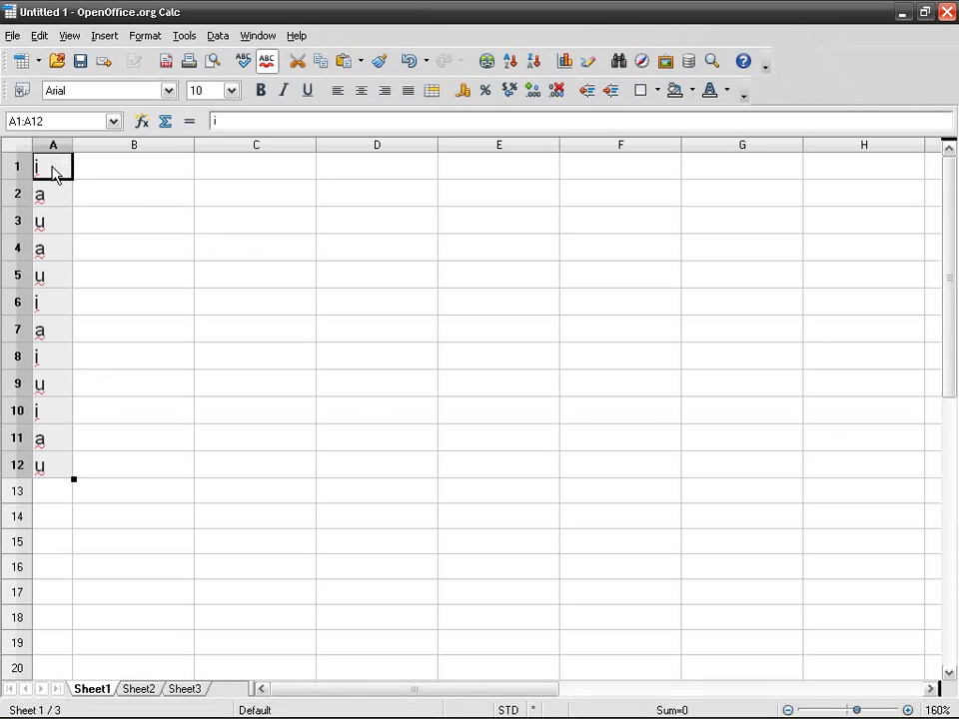
pyautogui.moveTo(257, 706)
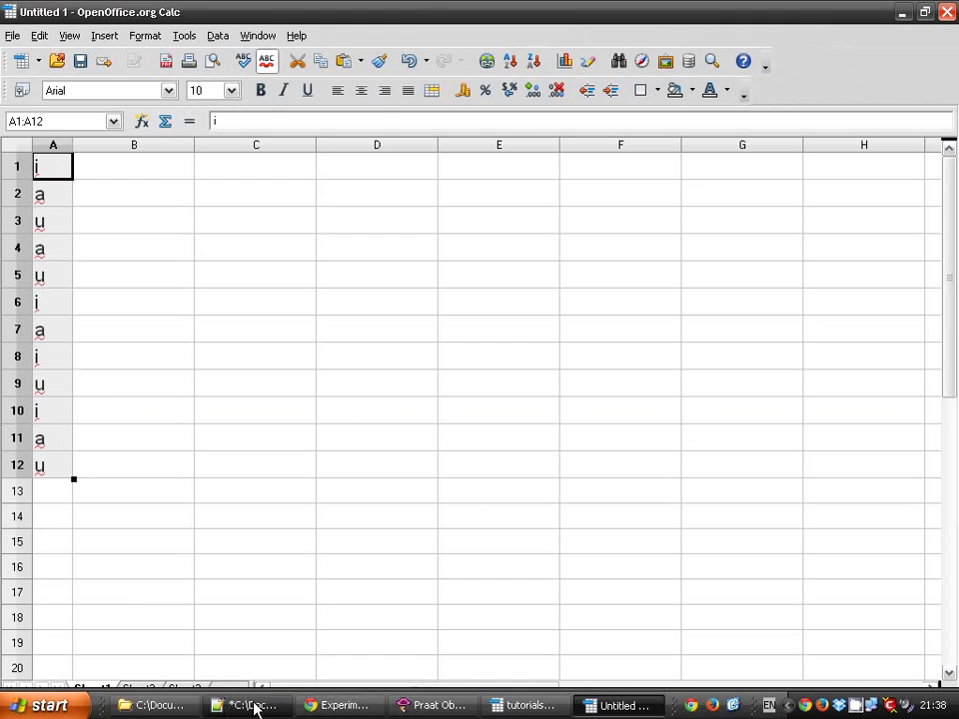
pyautogui.click(424, 706)
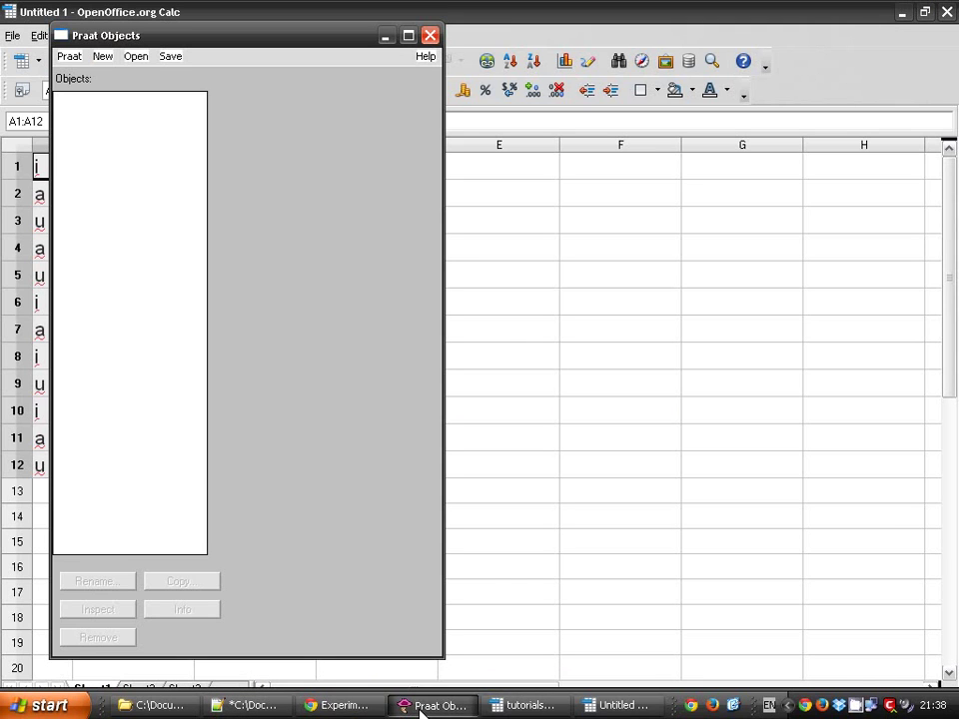
# Step: Return to example.txt, select the stimulus lines i, a, u, and switch to random.txt and back
pyautogui.click(249, 705)
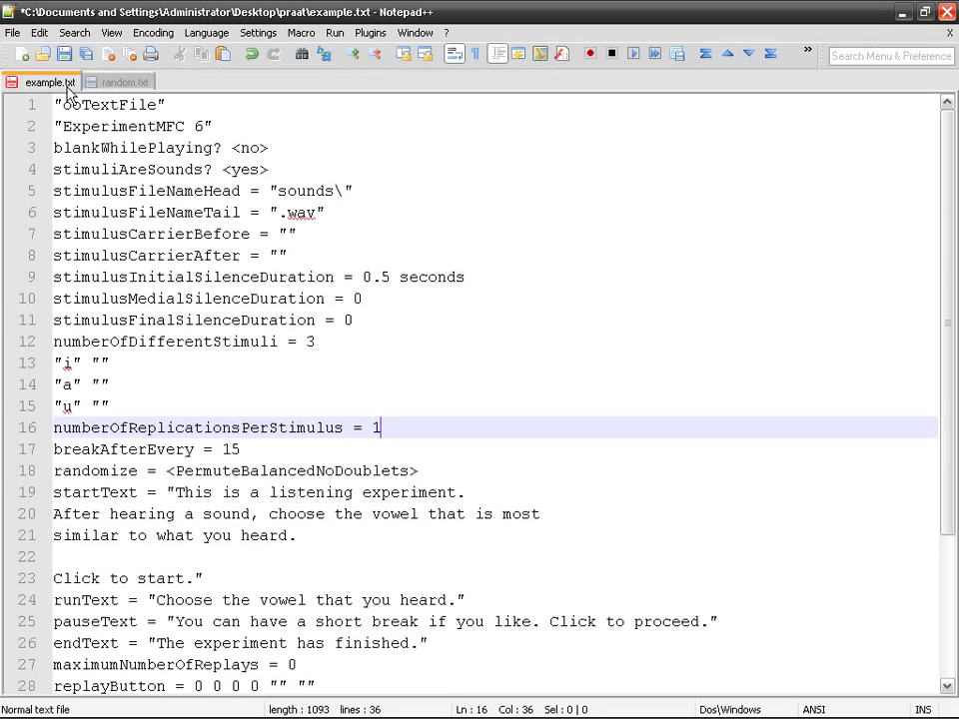
pyautogui.moveTo(56, 362); pyautogui.dragTo(109, 403)
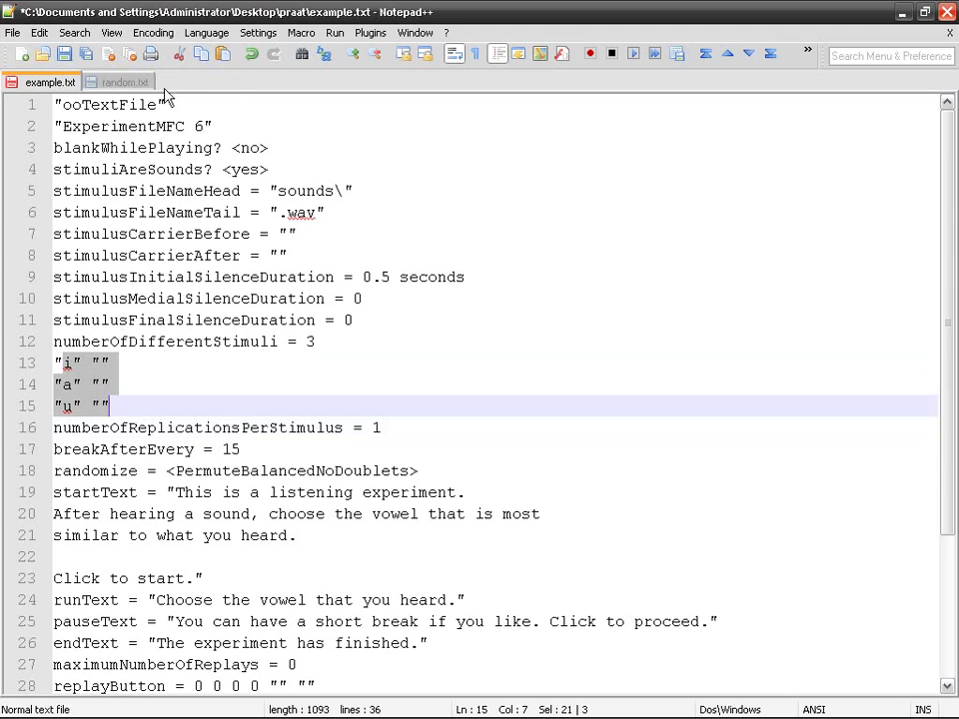
pyautogui.click(118, 82)
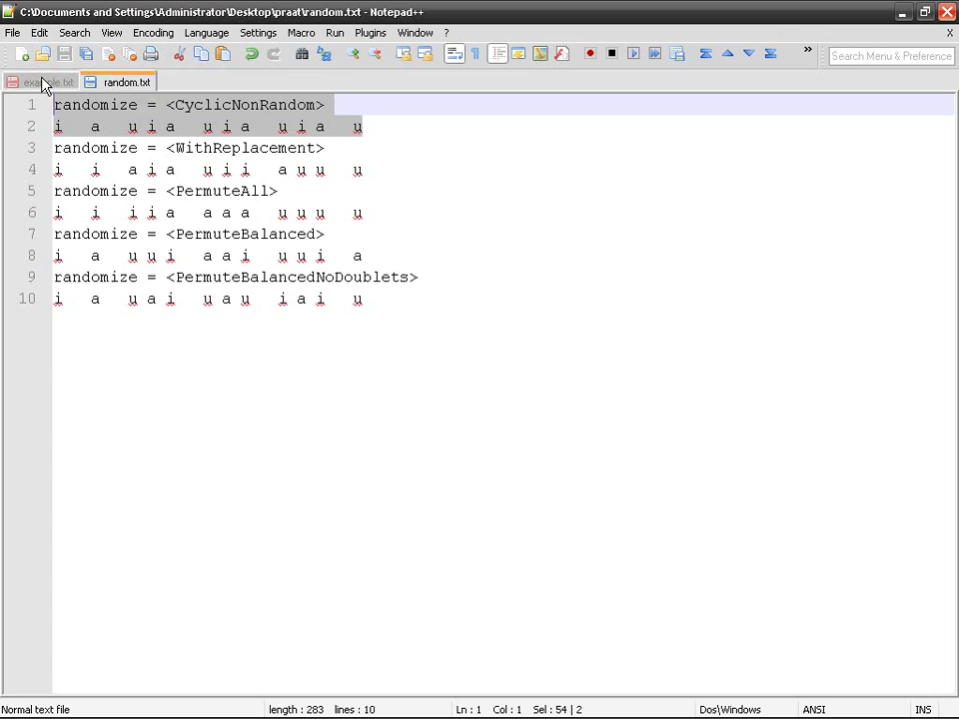
pyautogui.click(42, 82)
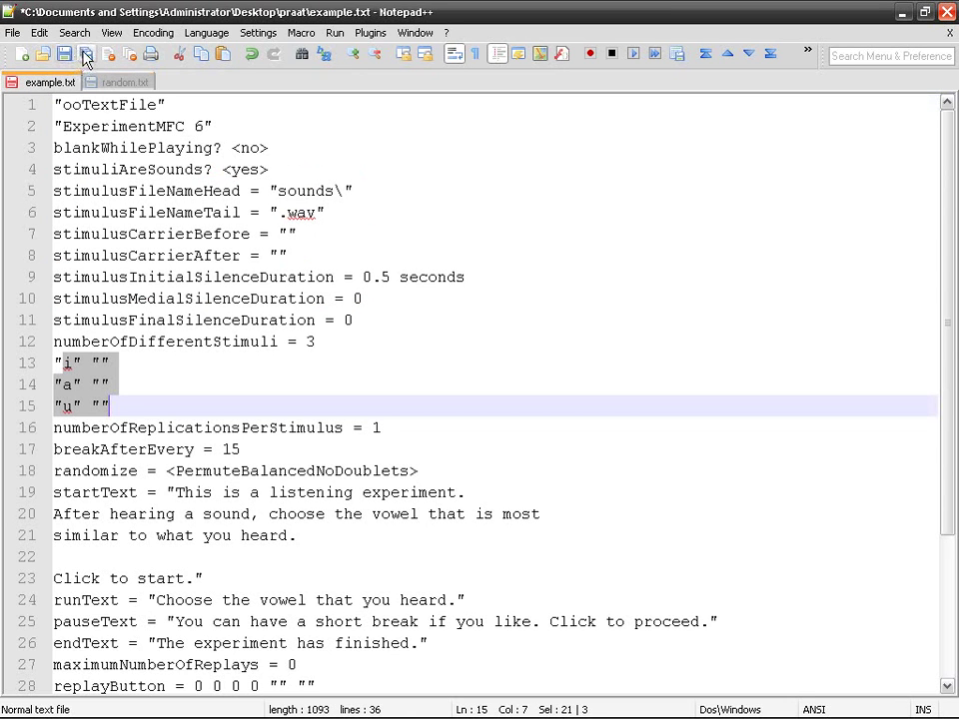